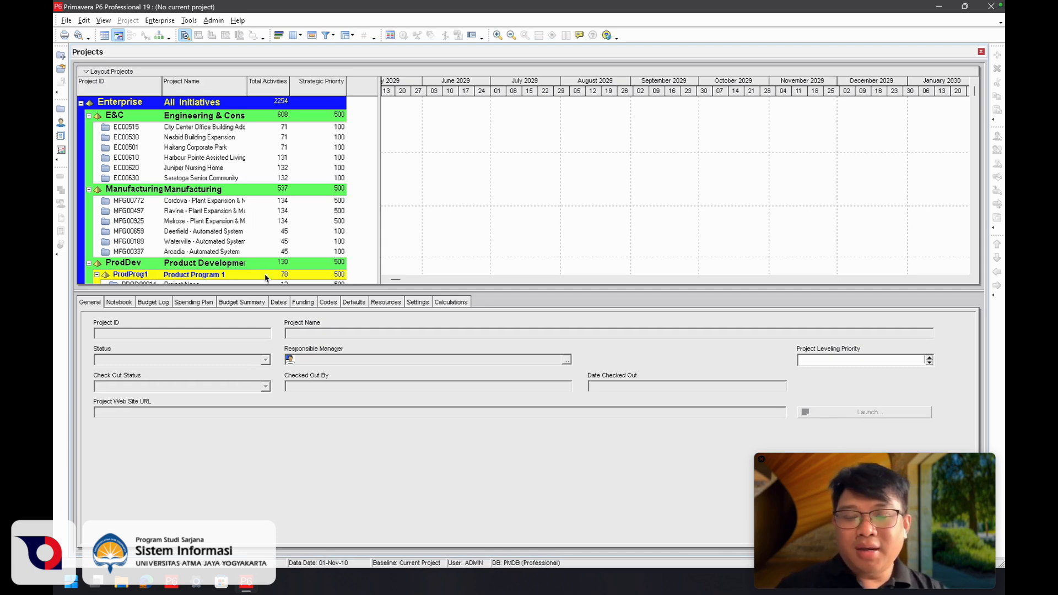
Switch to the P6F_Case_Study_1 document and read its background and the data table for the new project
key(ctrl+Right)
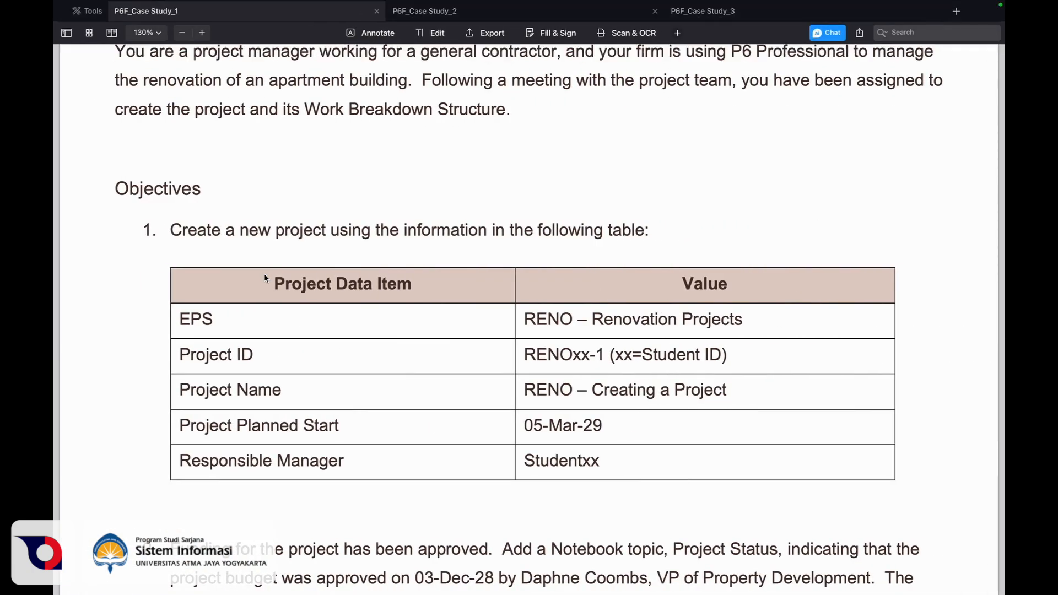
scroll(265, 278, up, 2)
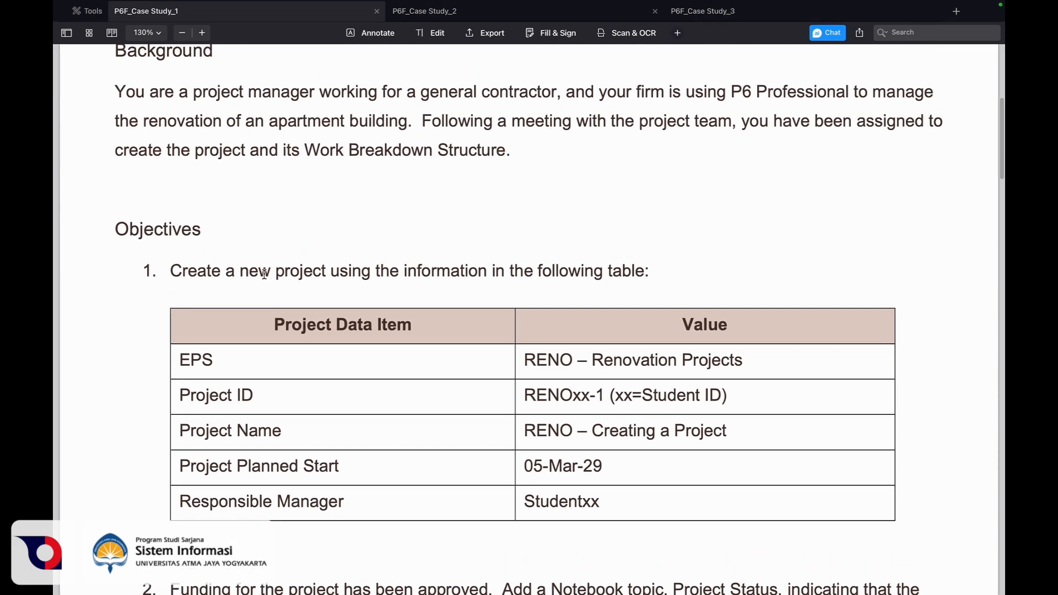
scroll(264, 274, up, 5)
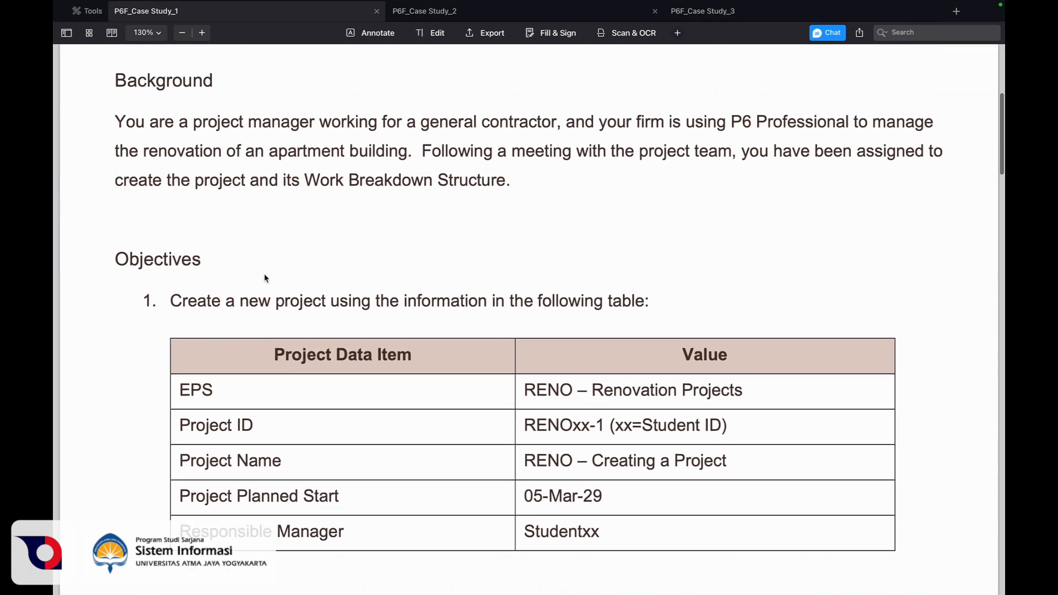
scroll(265, 276, up, 1)
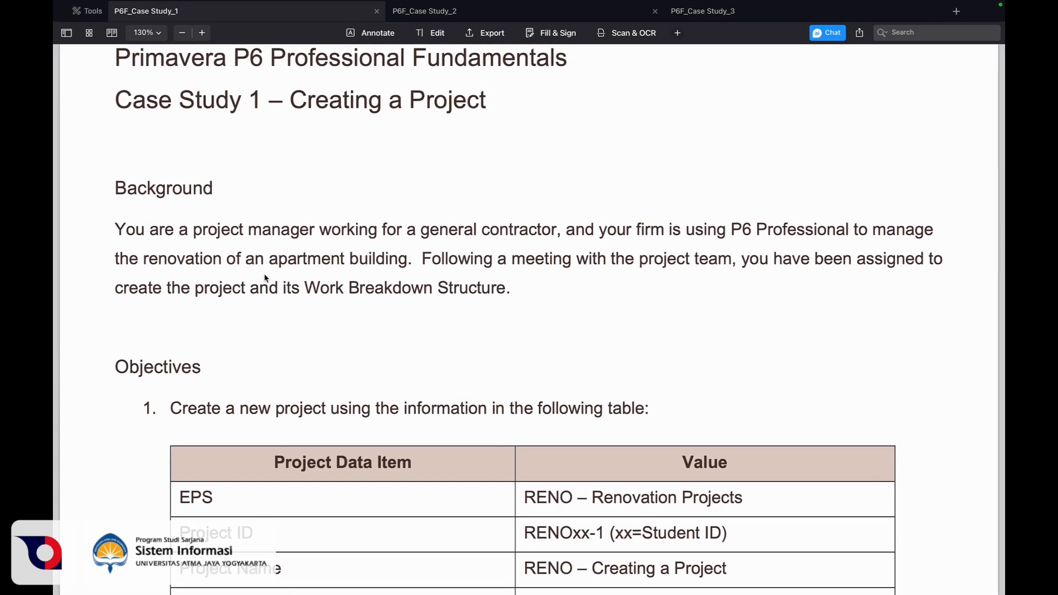
scroll(237, 456, down, 4)
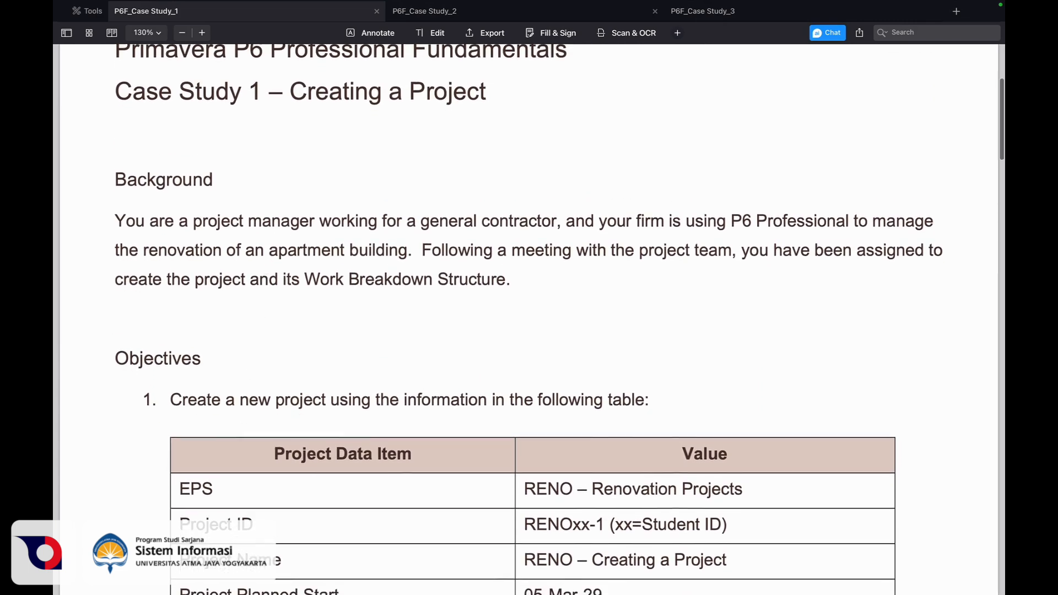
scroll(237, 459, down, 1)
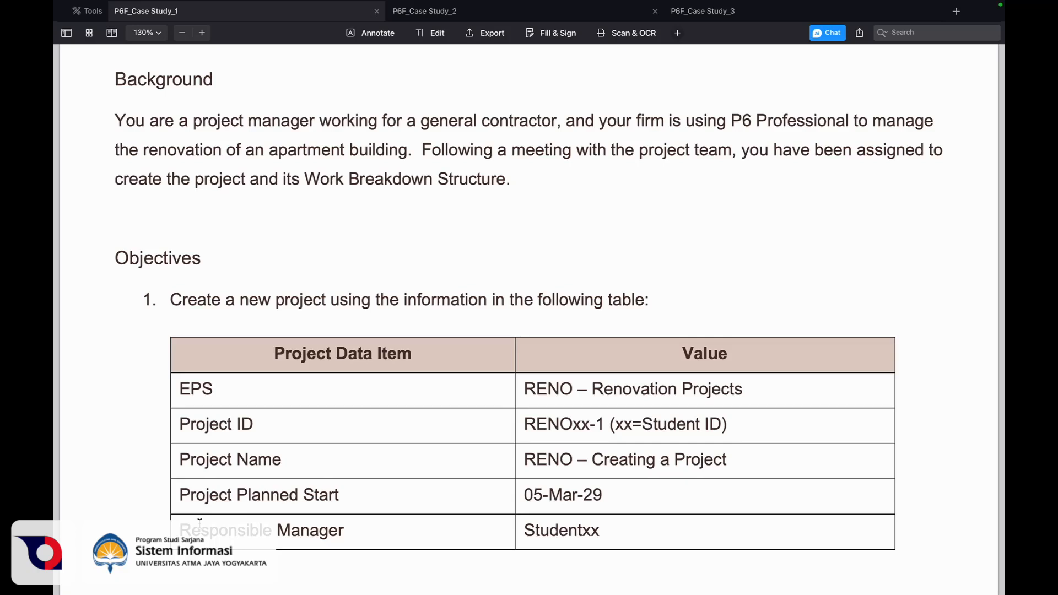
Switch back to Primavera P6 and add a new element below E&C in the organizational breakdown structure
key(ctrl+Left)
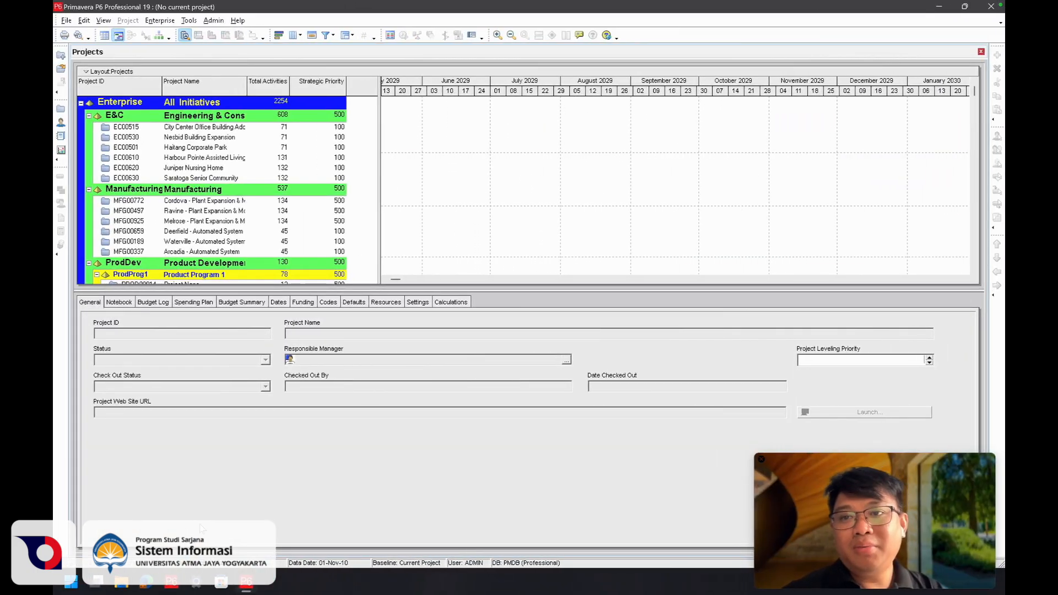
click(162, 25)
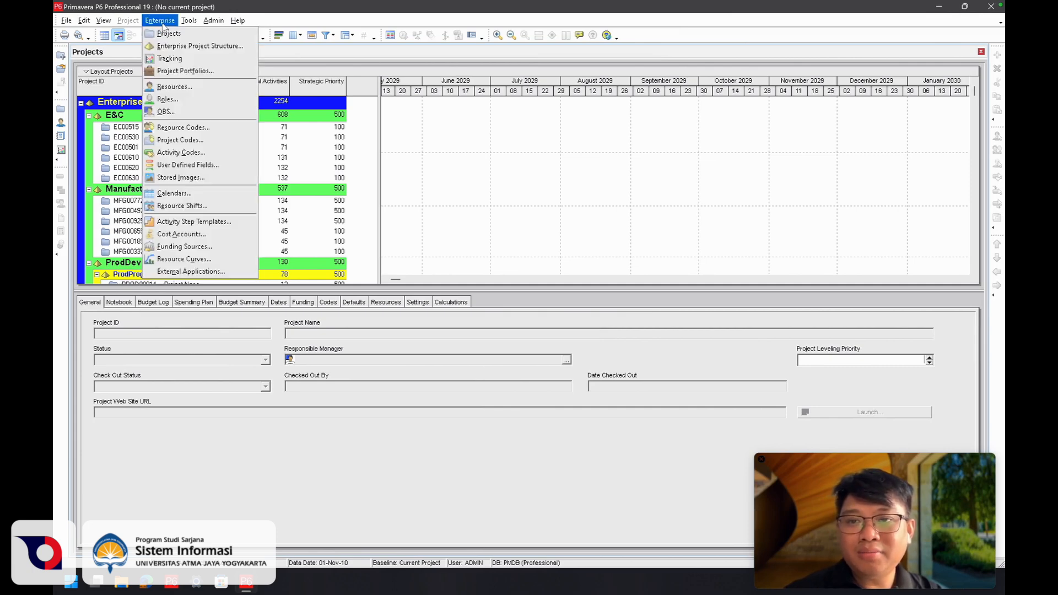
click(168, 112)
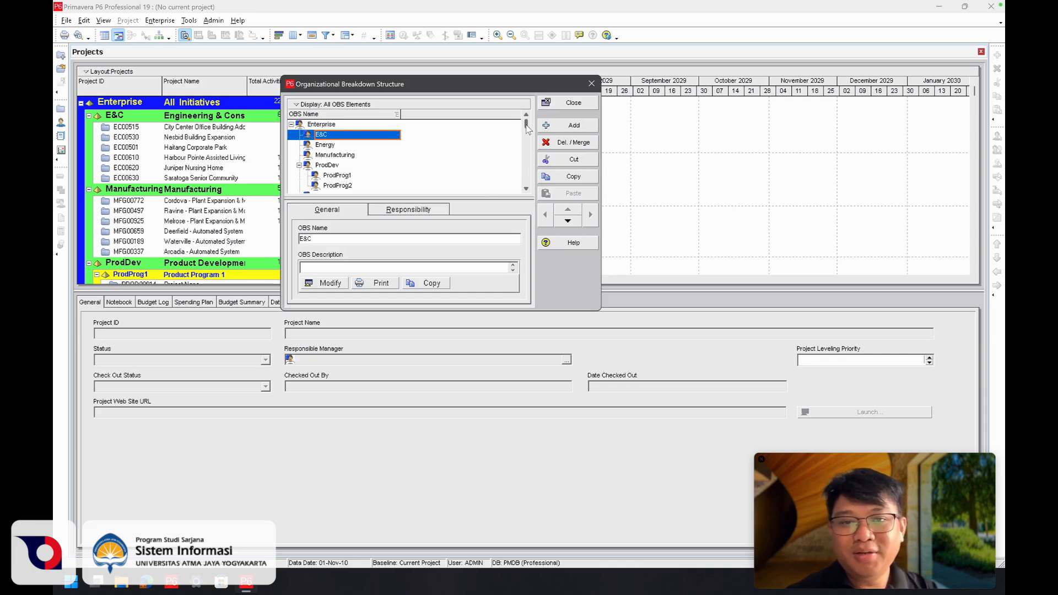
key(ctrl+Right)
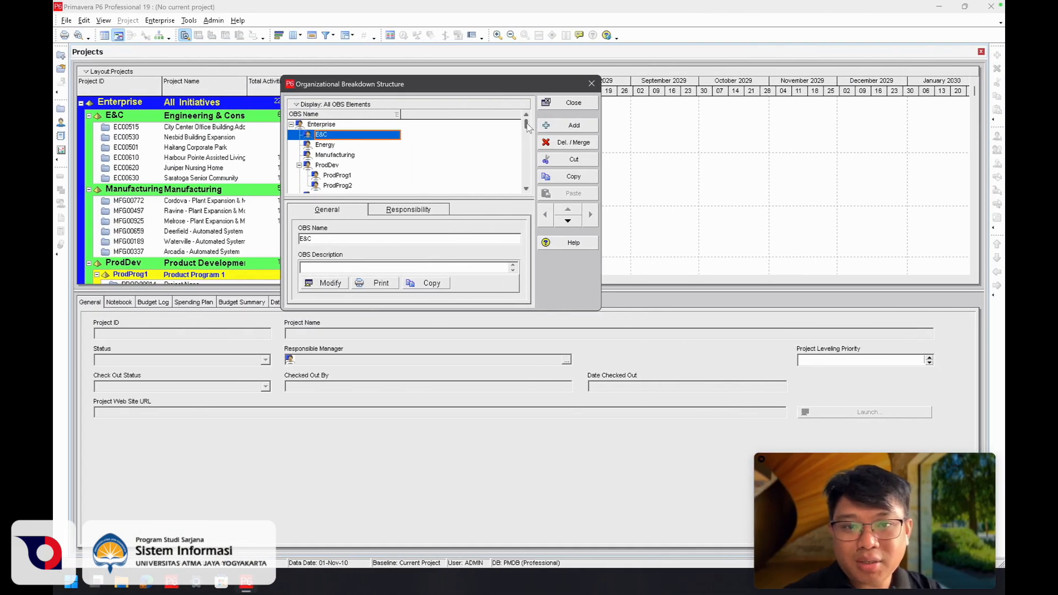
drag(527, 127, 528, 189)
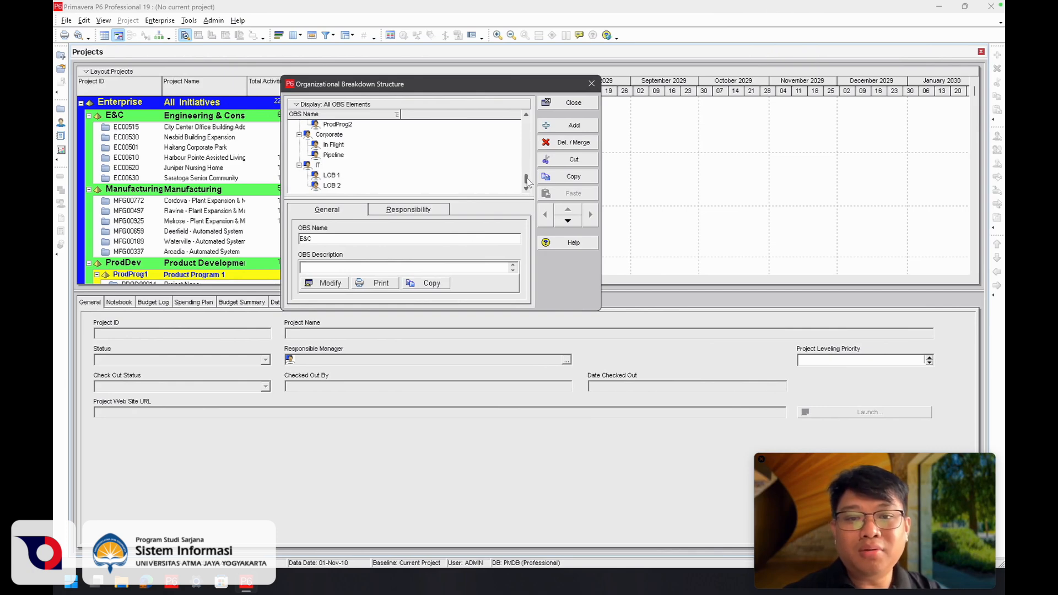
click(558, 129)
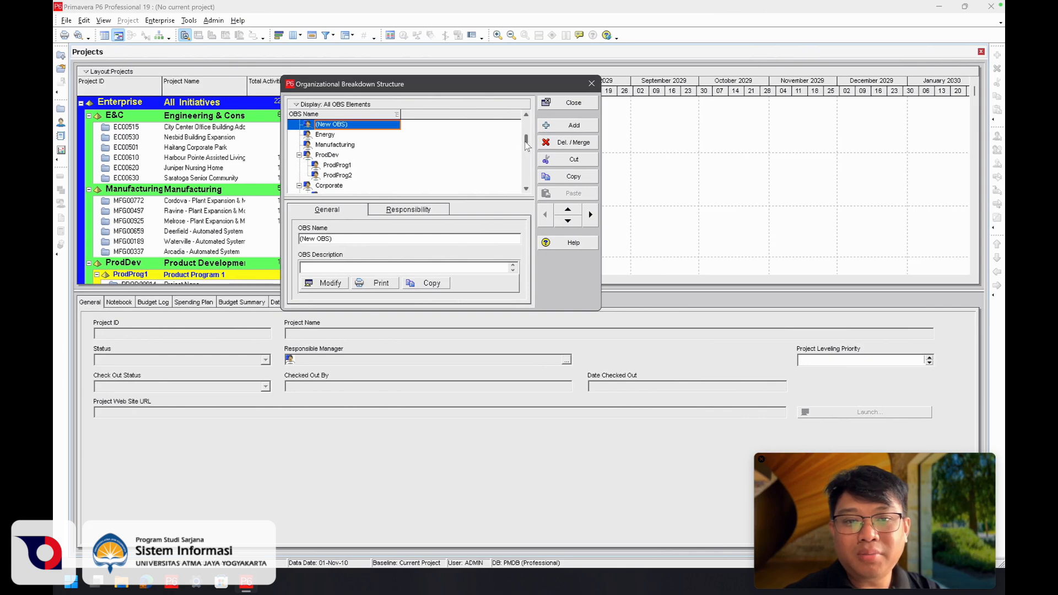
drag(525, 134, 524, 123)
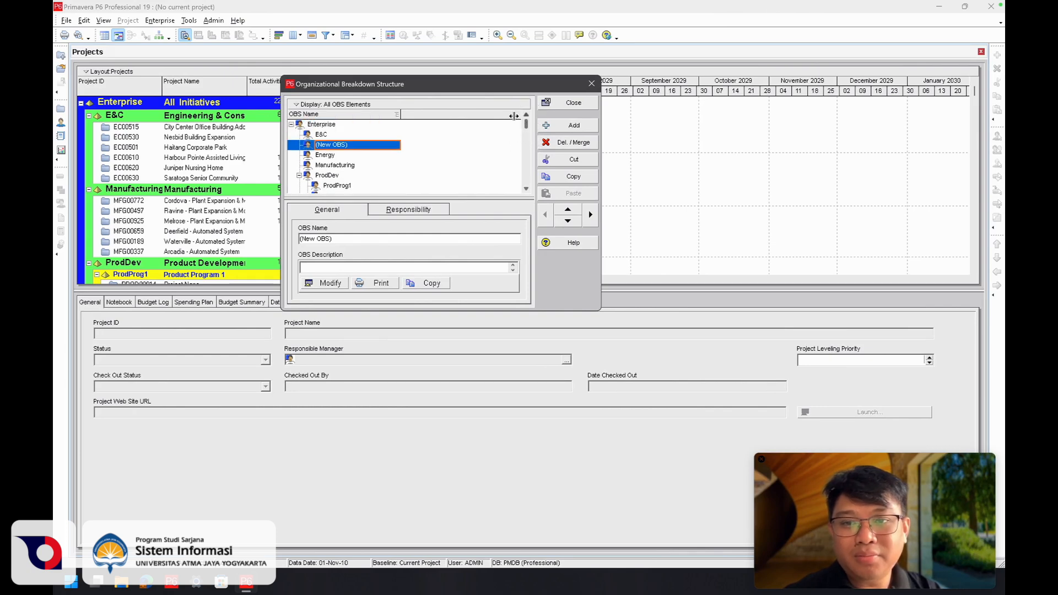
Name the new OBS element Student01, leave its description empty, and close the organizational breakdown structure
click(347, 145)
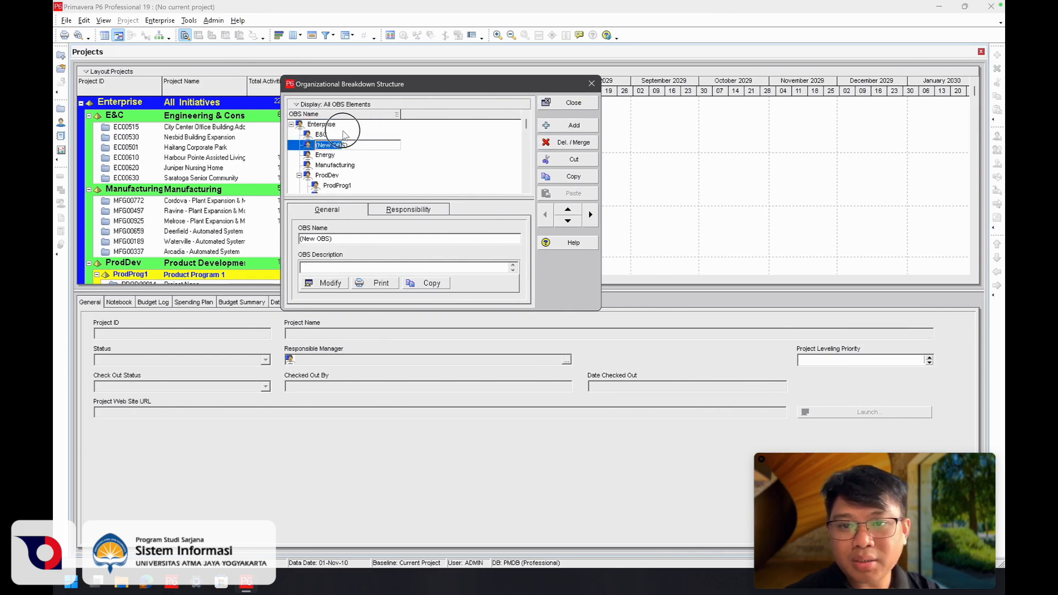
drag(308, 144, 310, 128)
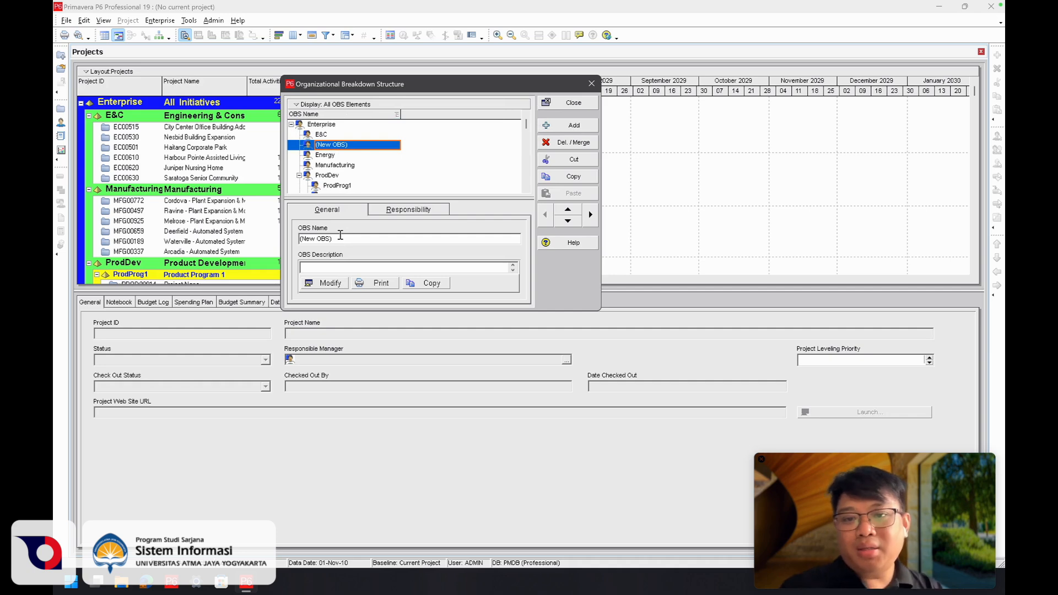
click(342, 237)
drag(342, 237, 300, 238)
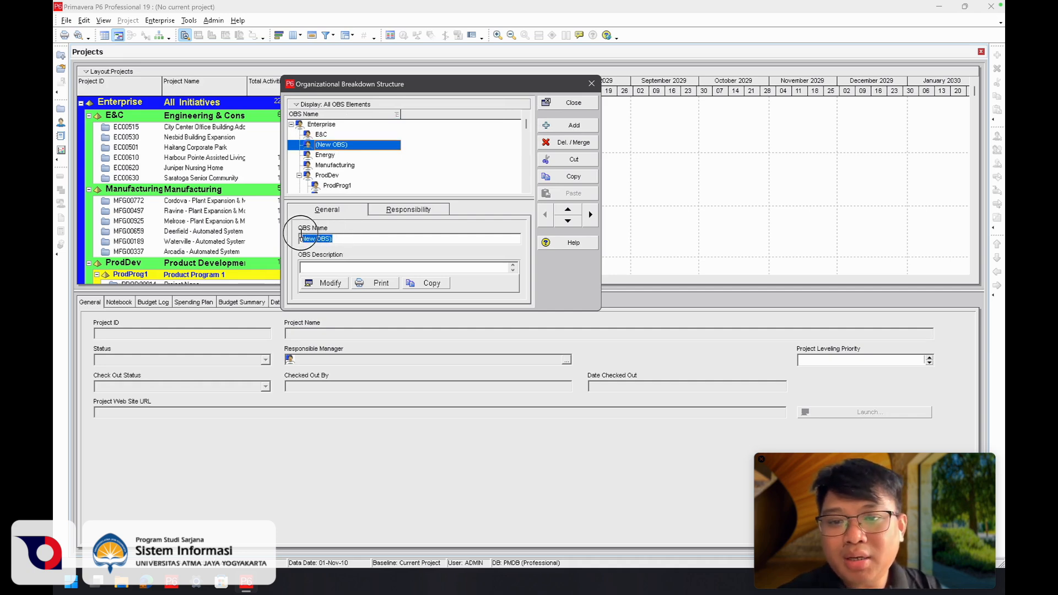
text(Student01)
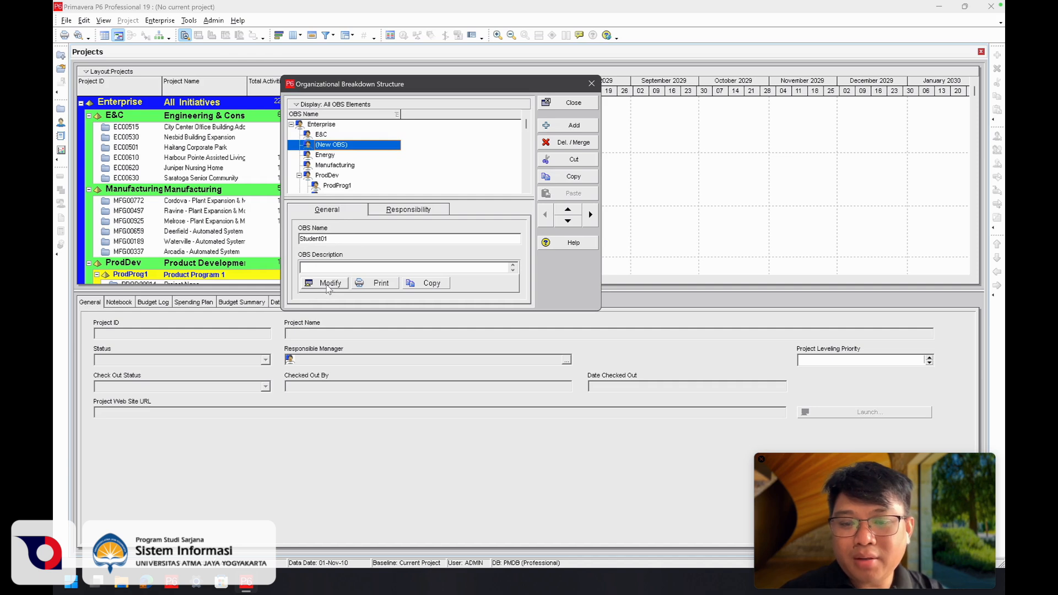
click(326, 283)
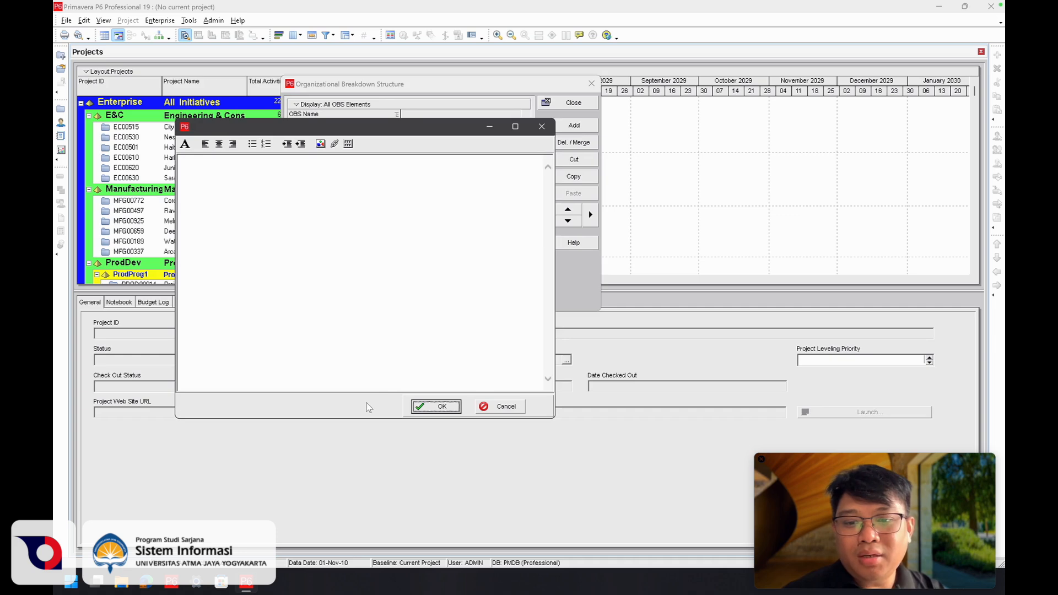
click(436, 406)
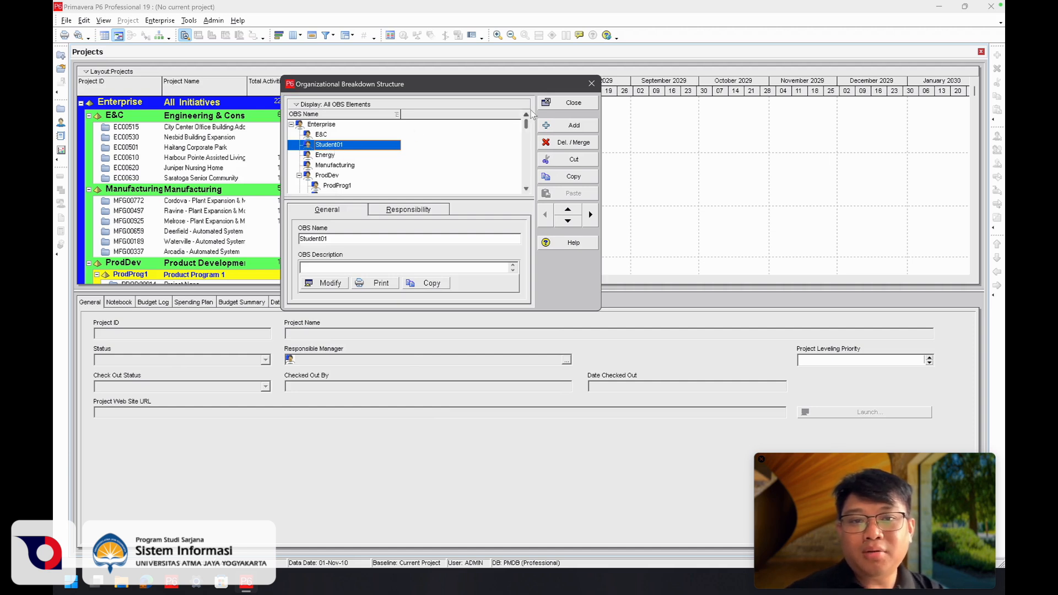
click(565, 105)
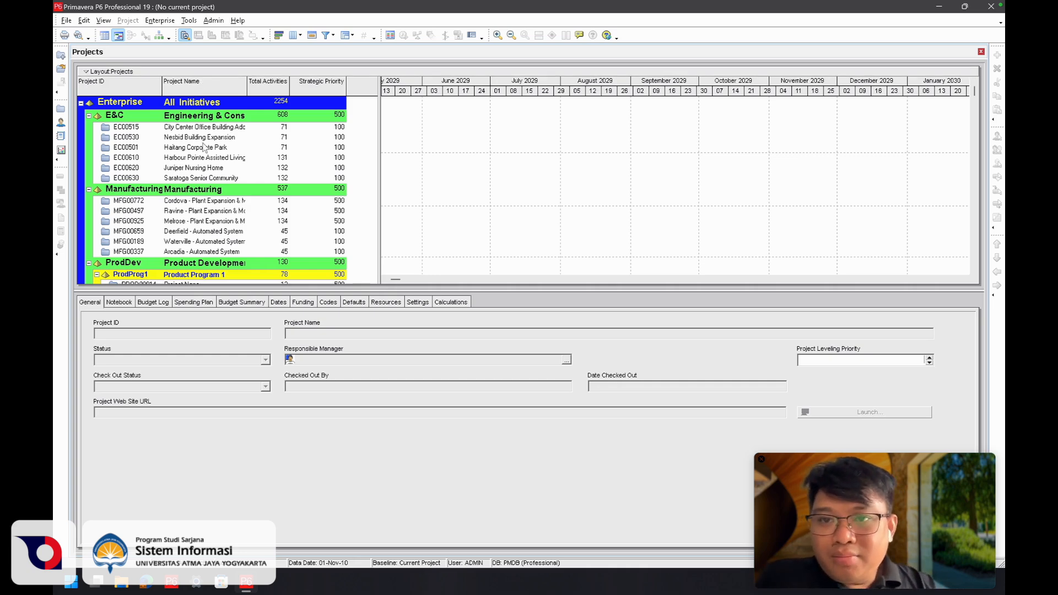
Switch to the case study document and select the EPS value RENO – Renovation Projects in the project data table
key(ctrl+Right)
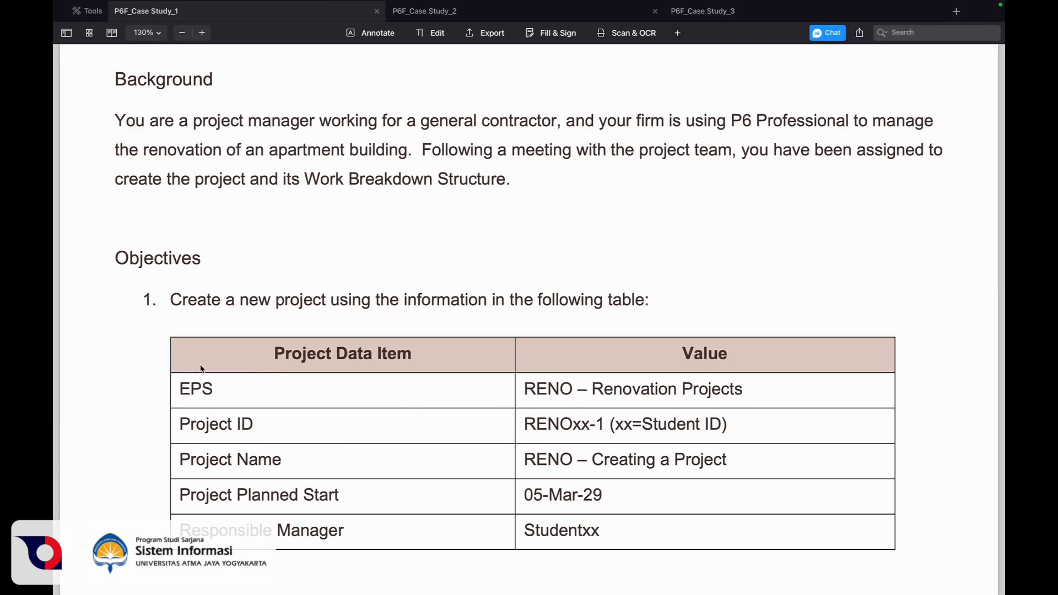
click(183, 387)
drag(184, 386, 210, 385)
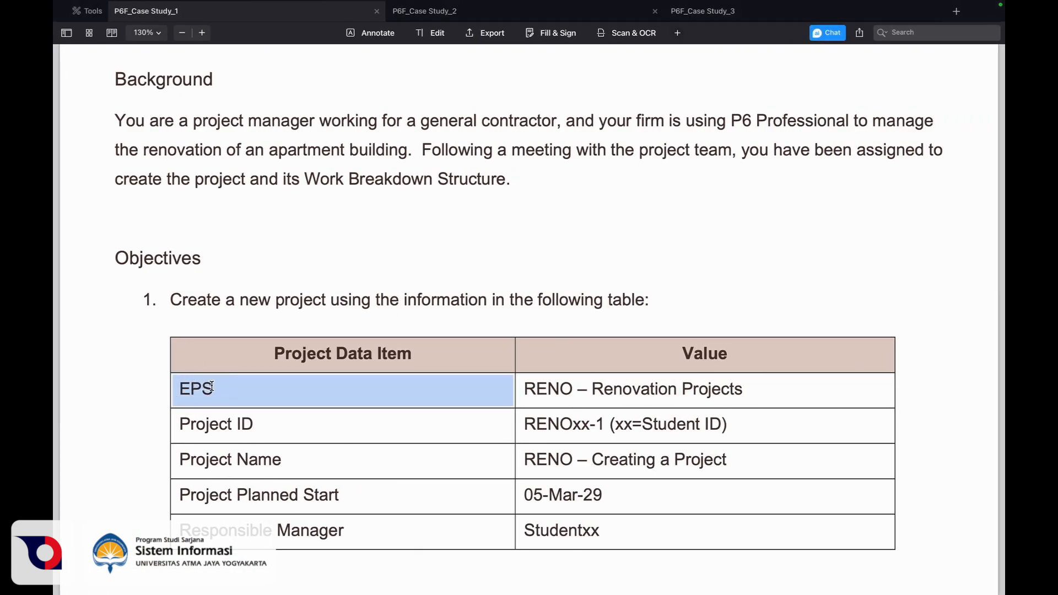
click(252, 417)
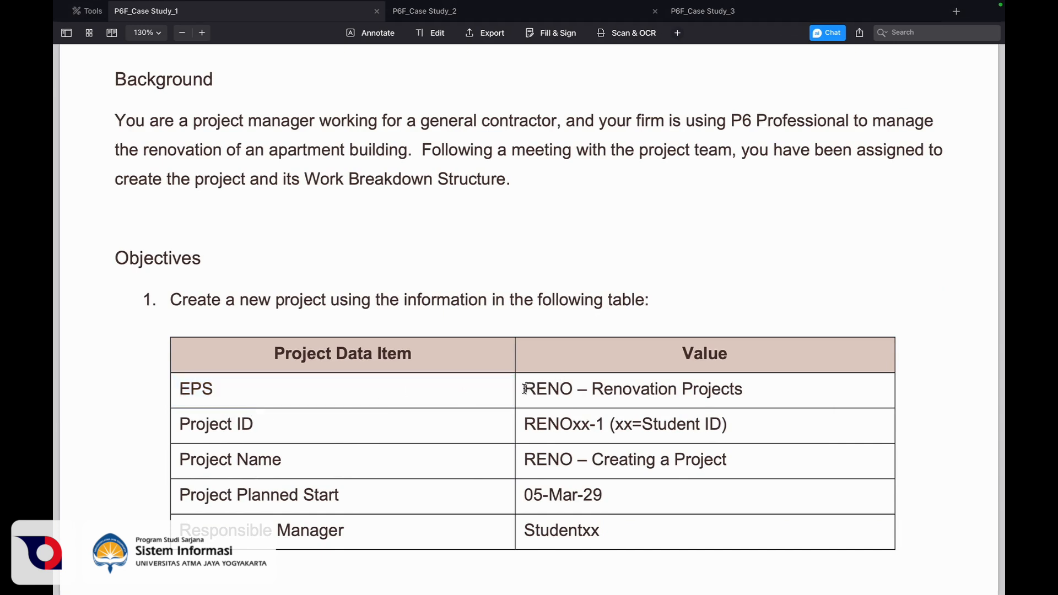
drag(527, 387, 740, 388)
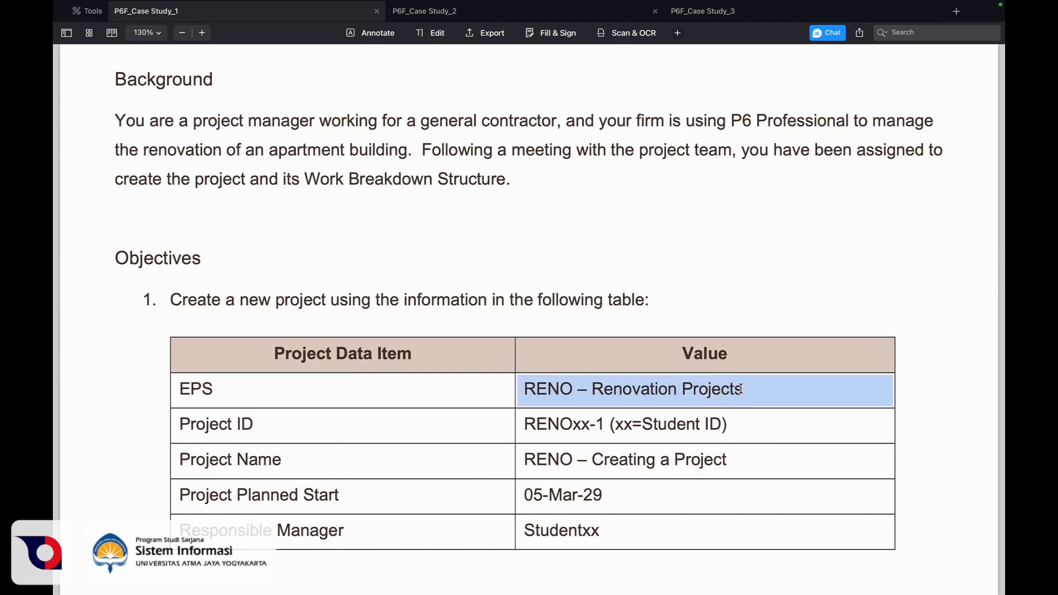
Switch back to Primavera P6 and add an EPS node under Enterprise with the ID RENO
key(ctrl+Left)
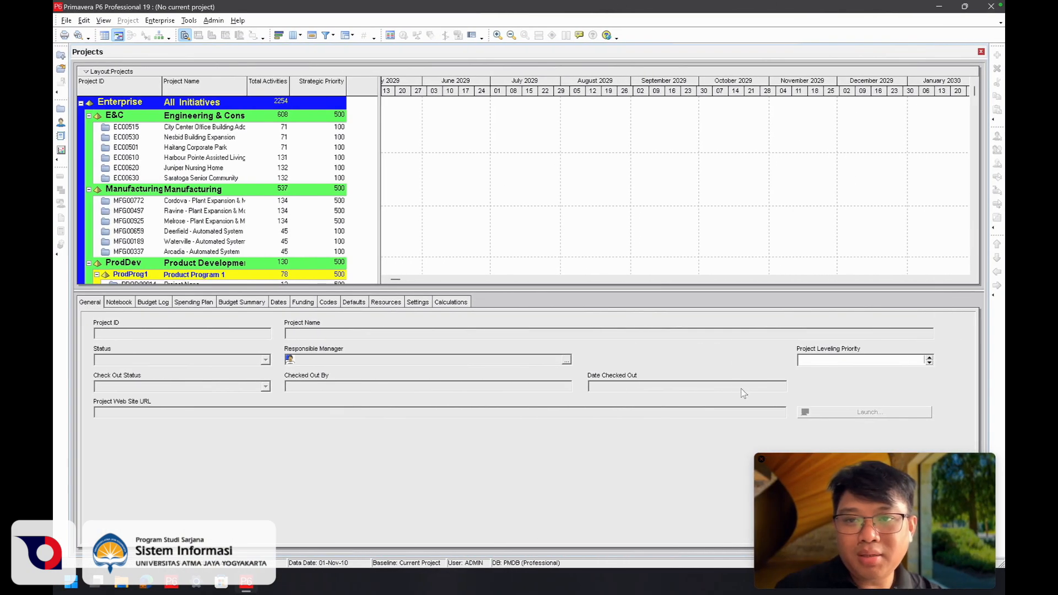
click(150, 21)
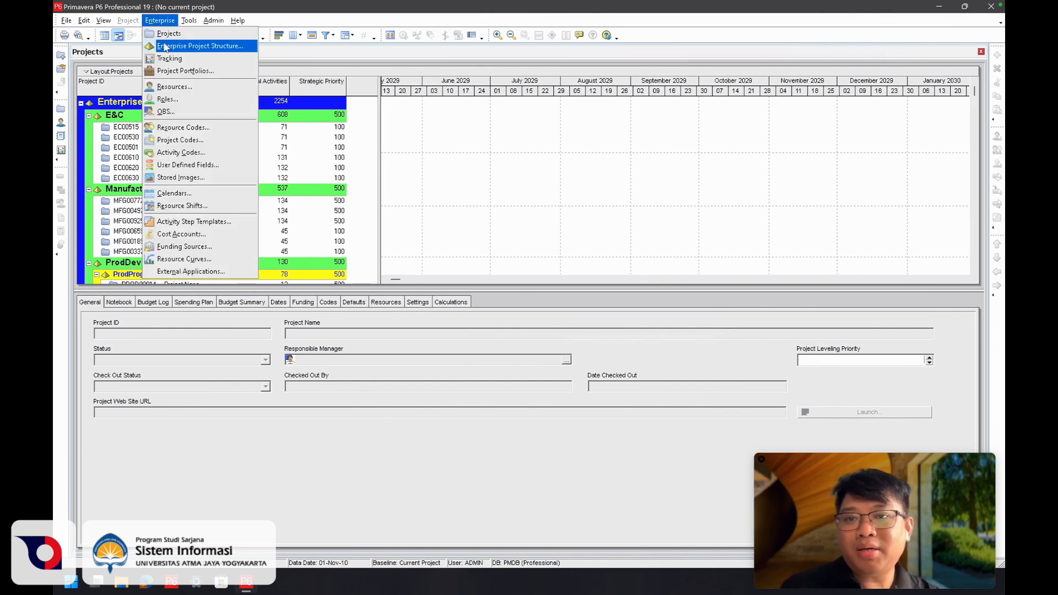
click(169, 46)
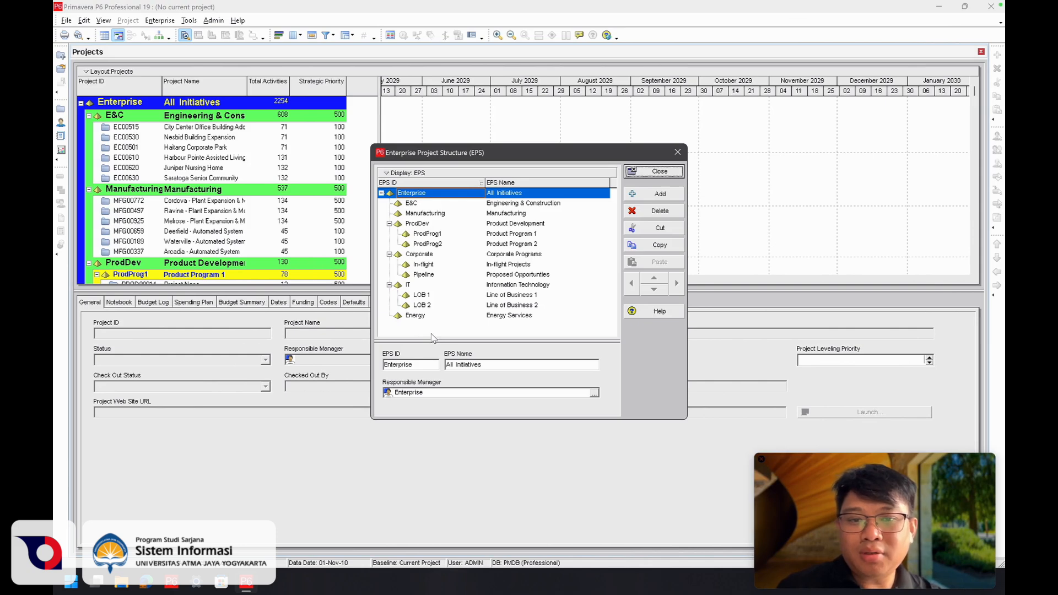
click(646, 198)
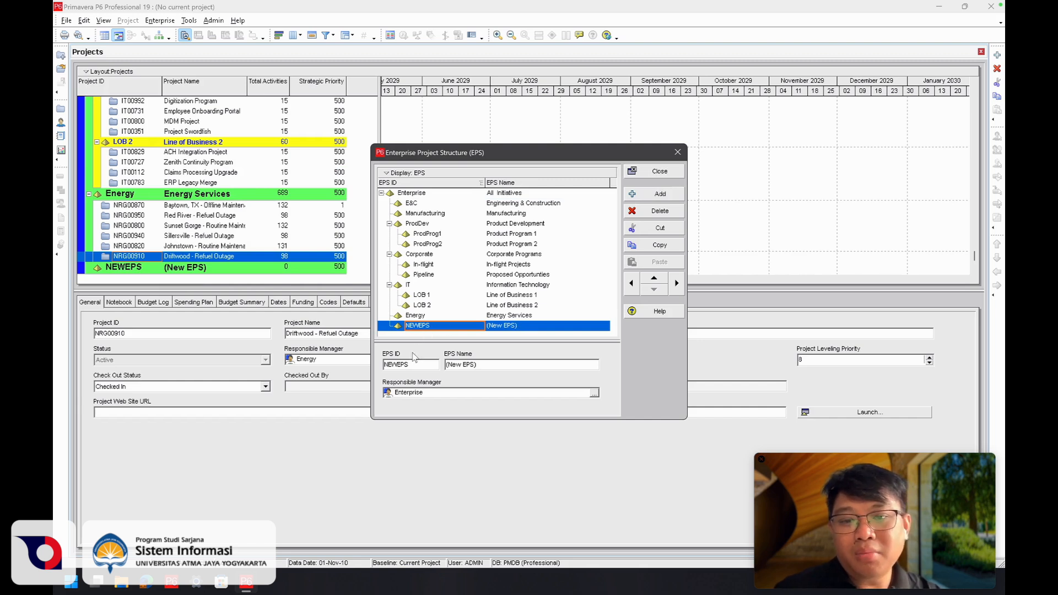
double_click(414, 365)
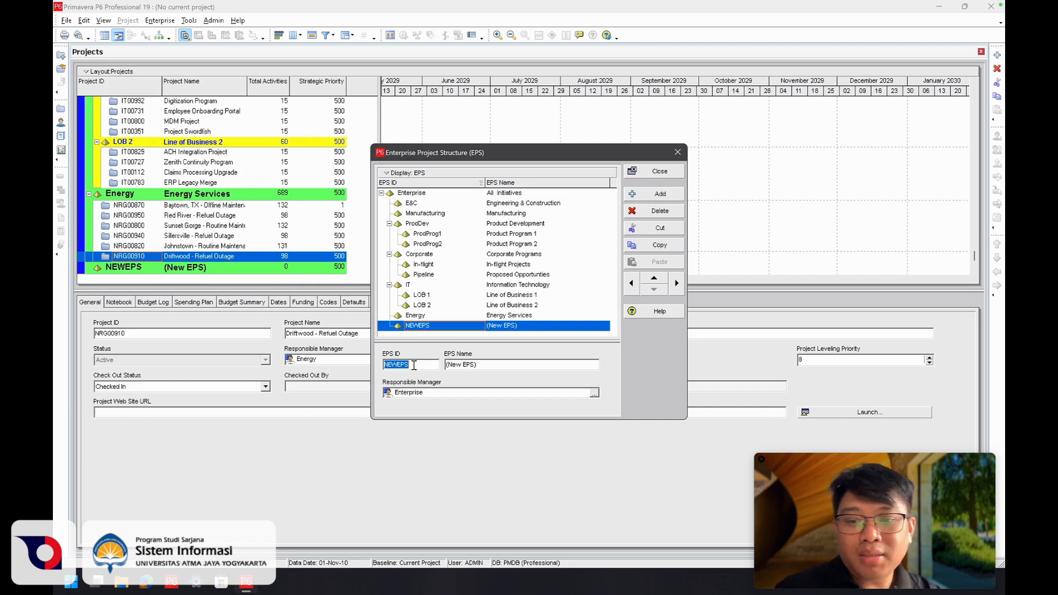
text(RENO)
Set the EPS name of the RENO node to Renovation Projects
double_click(470, 364)
drag(470, 362, 443, 361)
text(RENO – Renovation Projects)
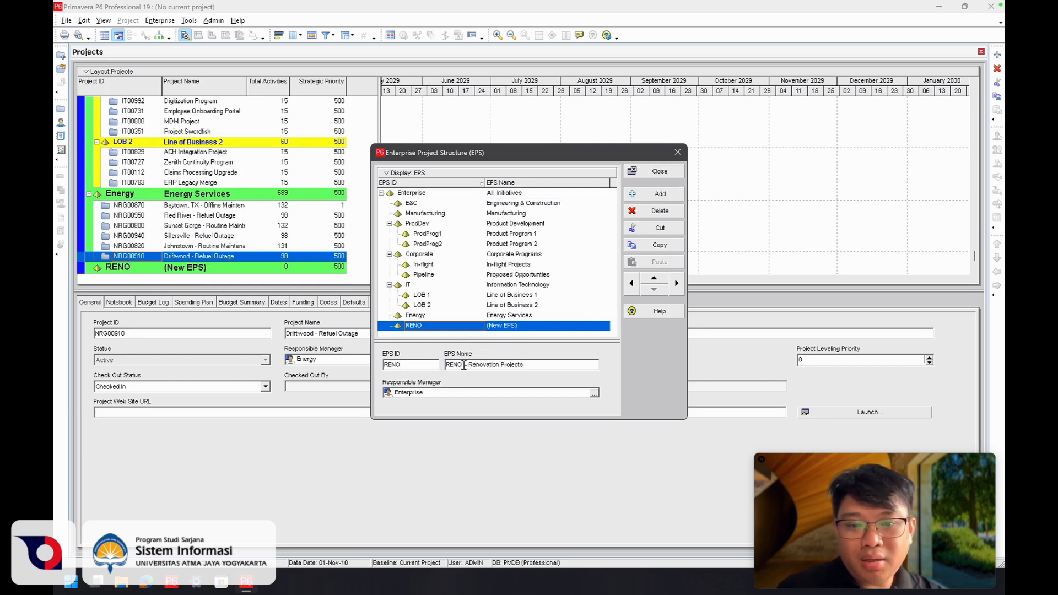
drag(468, 366, 447, 364)
key(BackSpace)
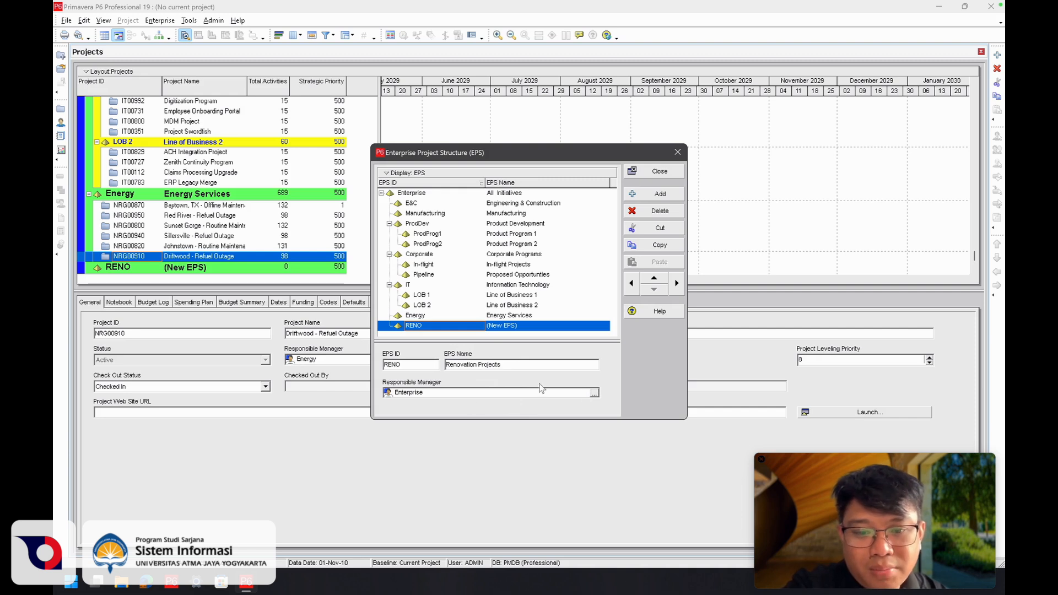
Assign Student01 as the responsible manager of the RENO node
click(556, 392)
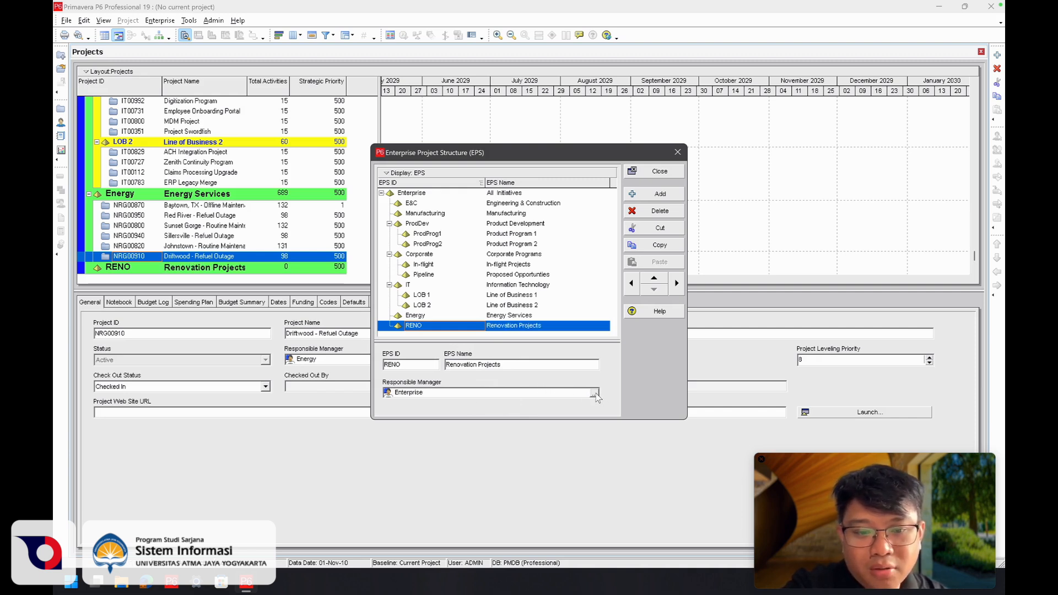
click(594, 393)
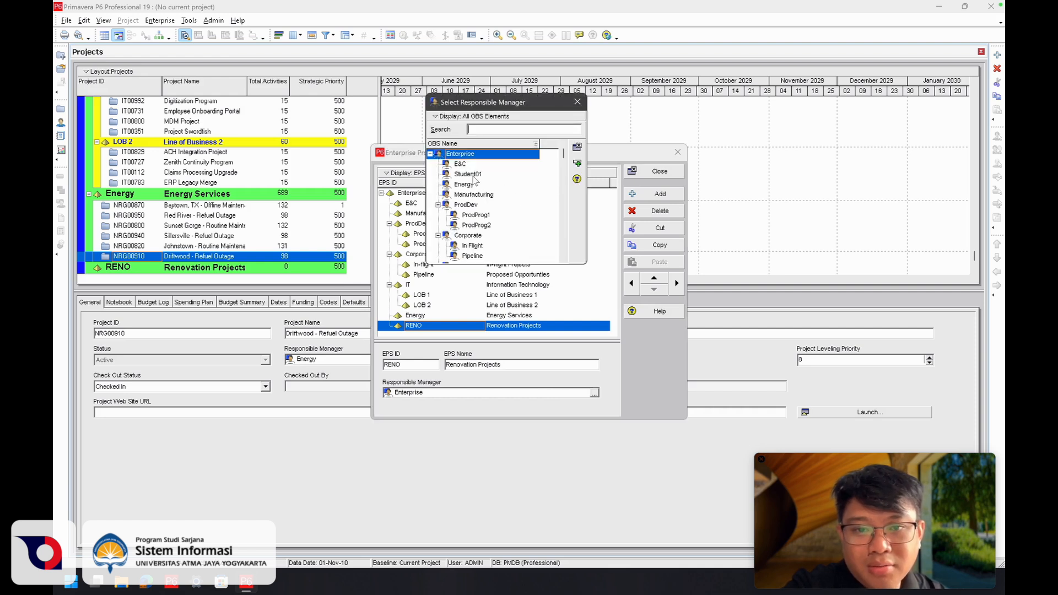
click(473, 176)
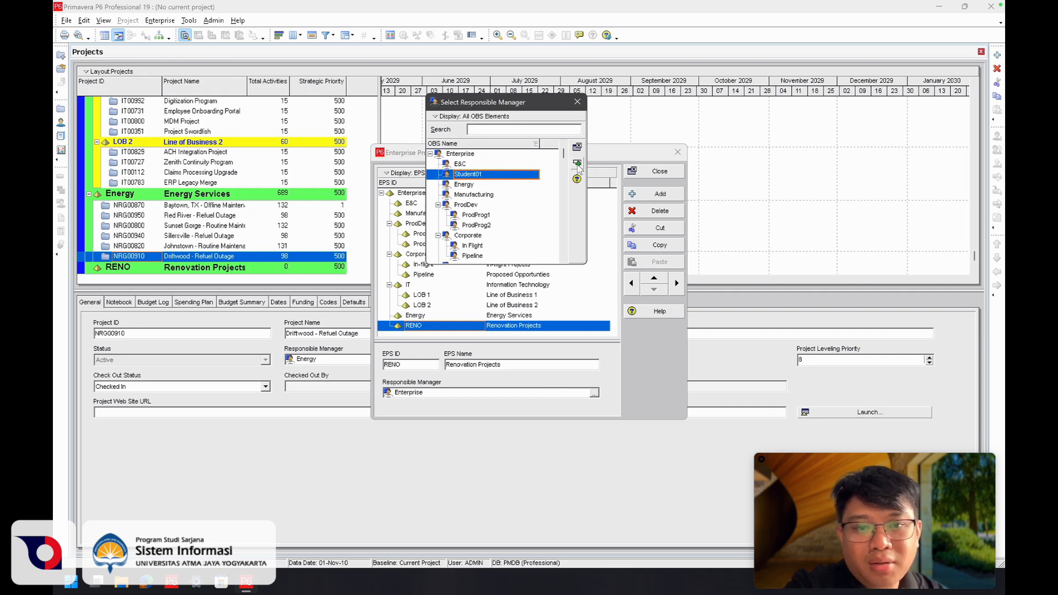
click(577, 164)
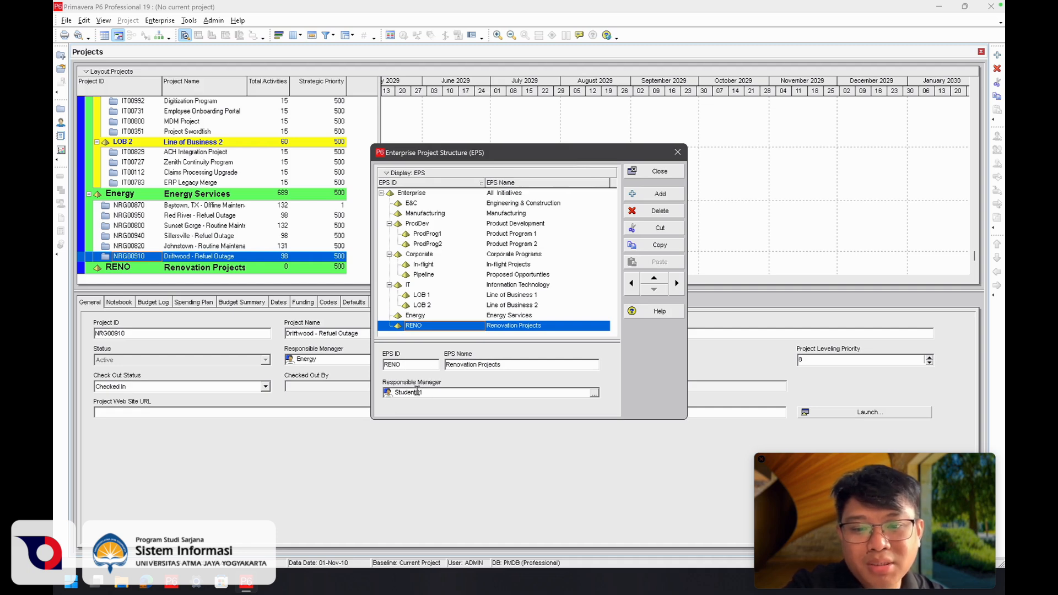
Consult the case study's project data table and close the Enterprise Project Structure dialog in Primavera P6
key(ctrl+Right)
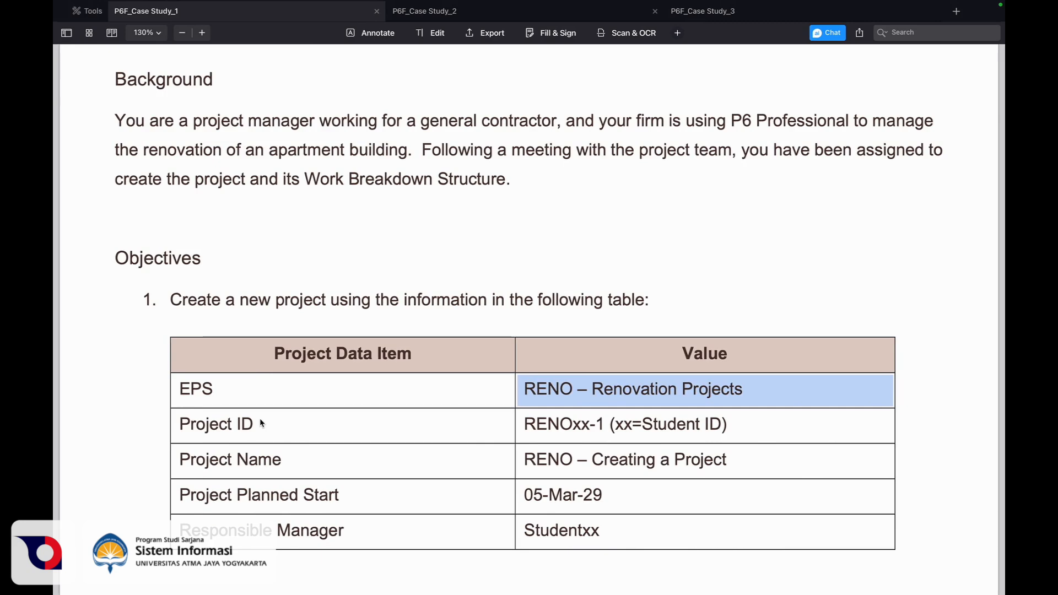
key(ctrl+Left)
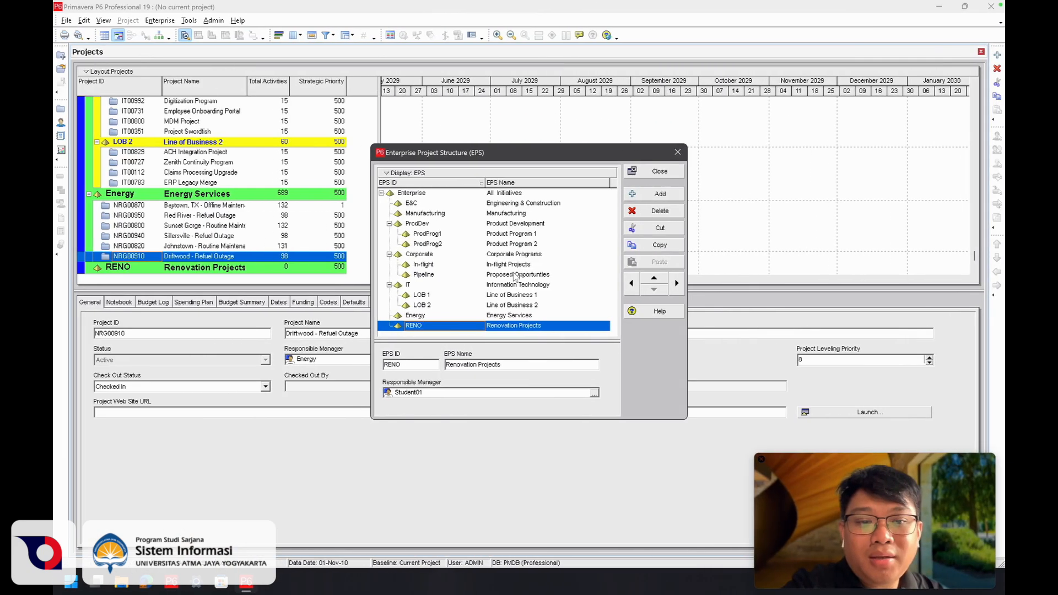
click(656, 174)
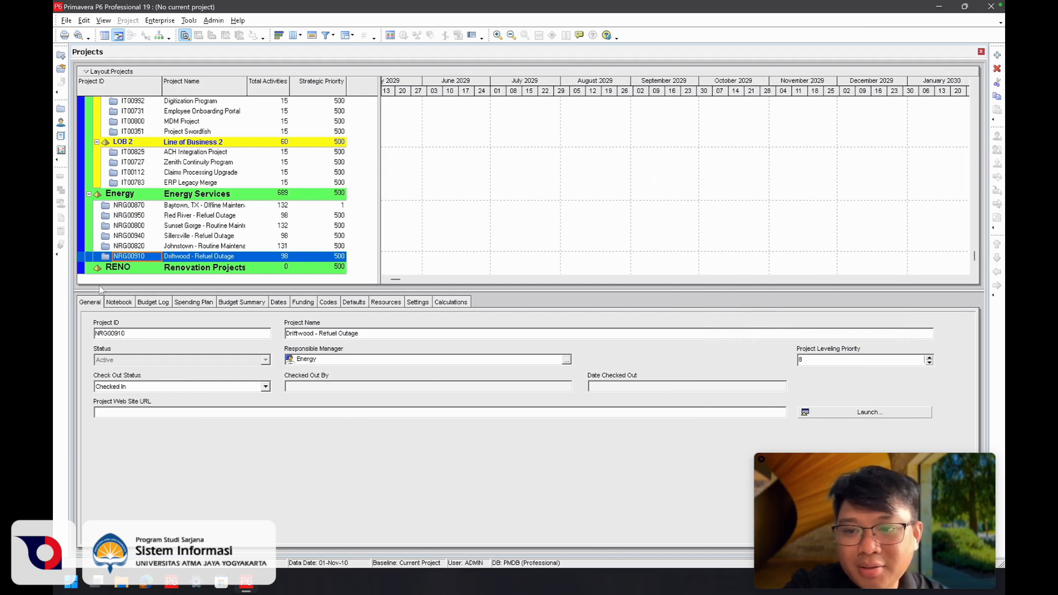
Start a new project from the RENO node and assign it to the Renovation Projects EPS
click(119, 269)
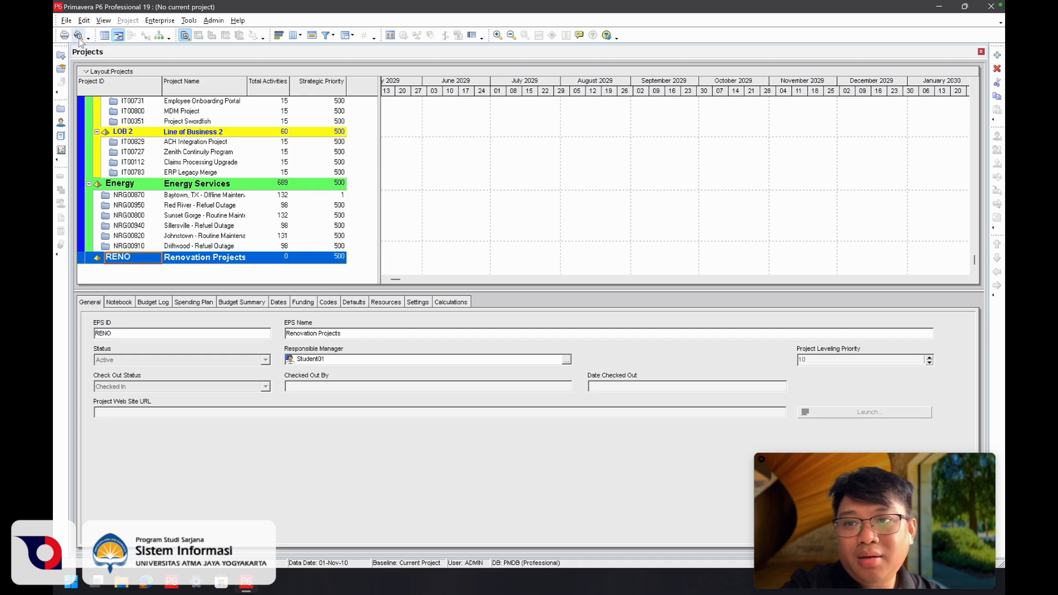
click(66, 21)
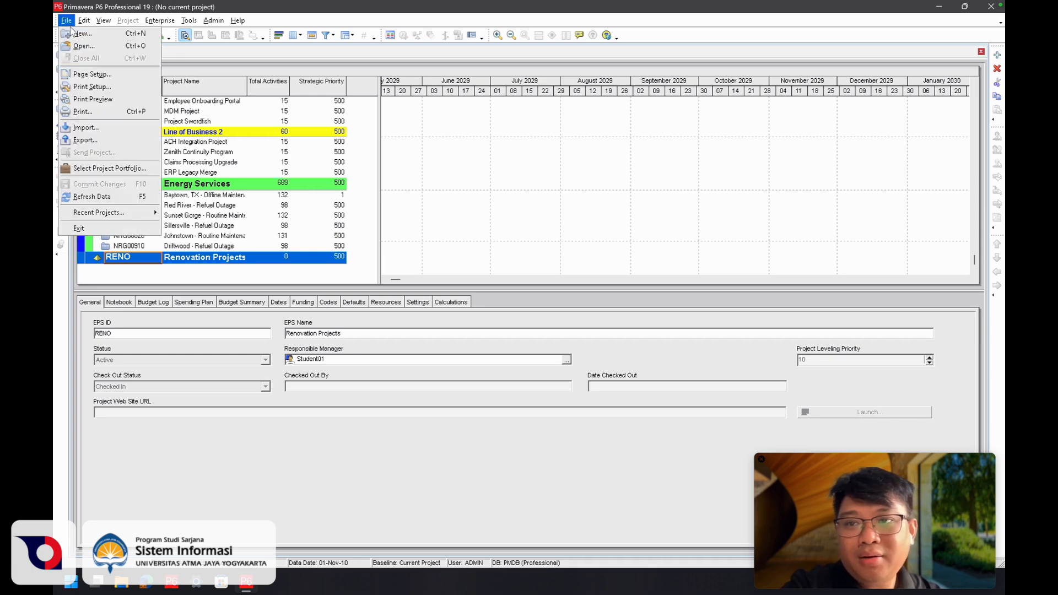
click(76, 34)
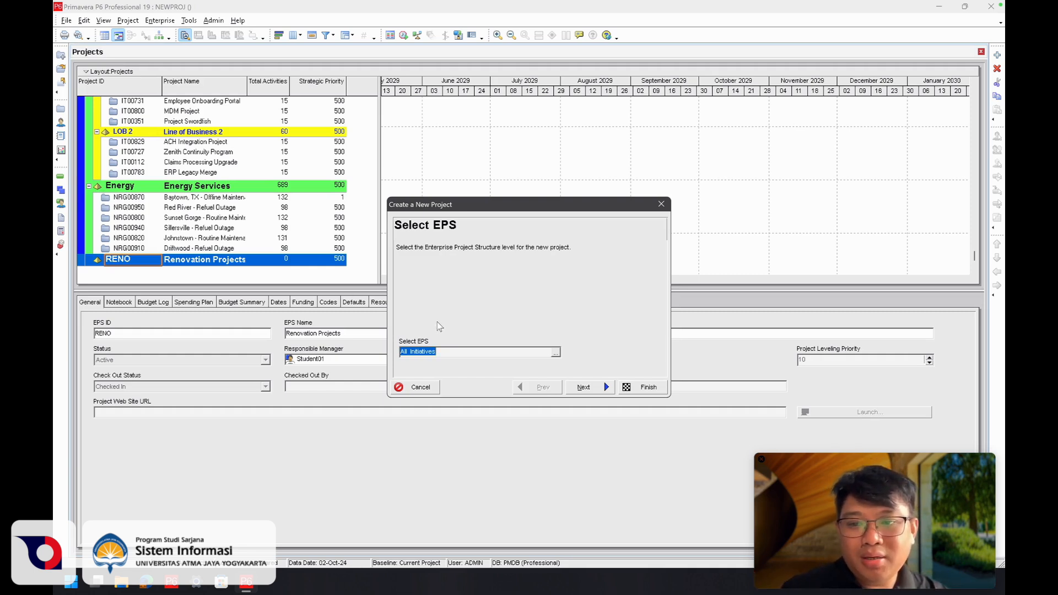
click(556, 353)
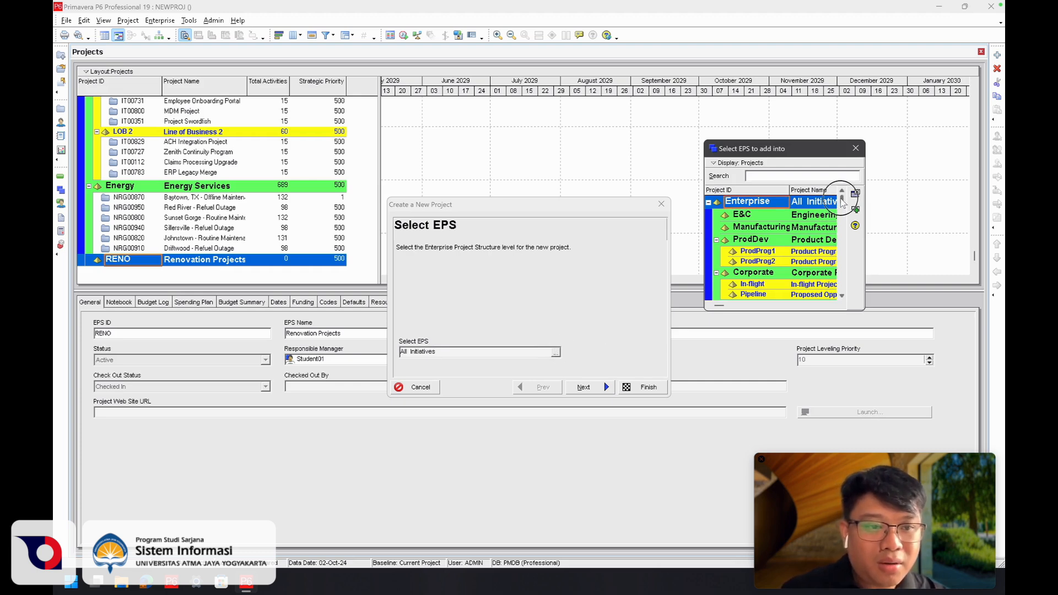
drag(842, 203, 841, 286)
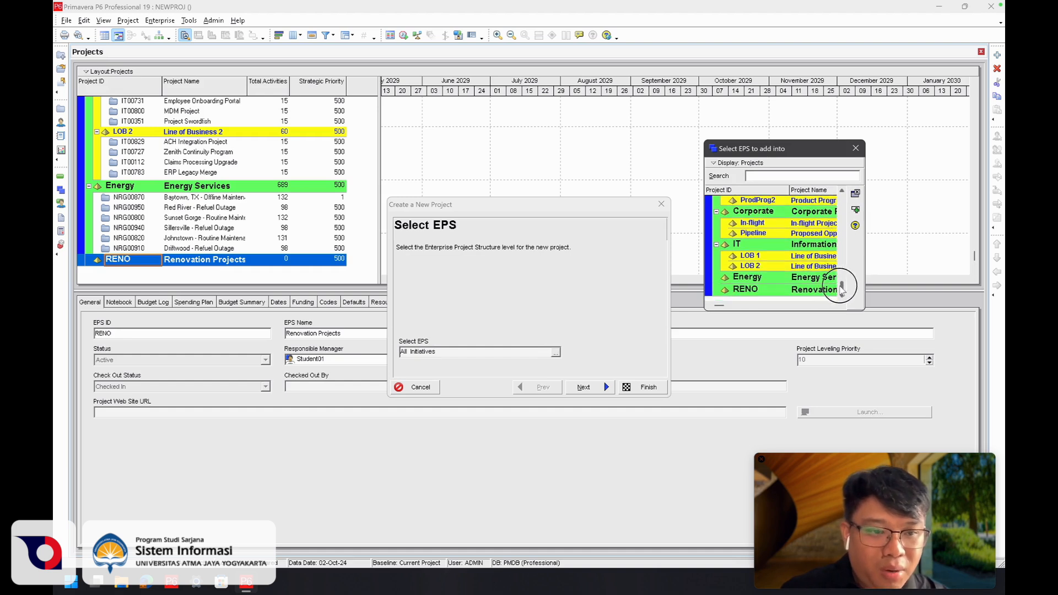
click(787, 290)
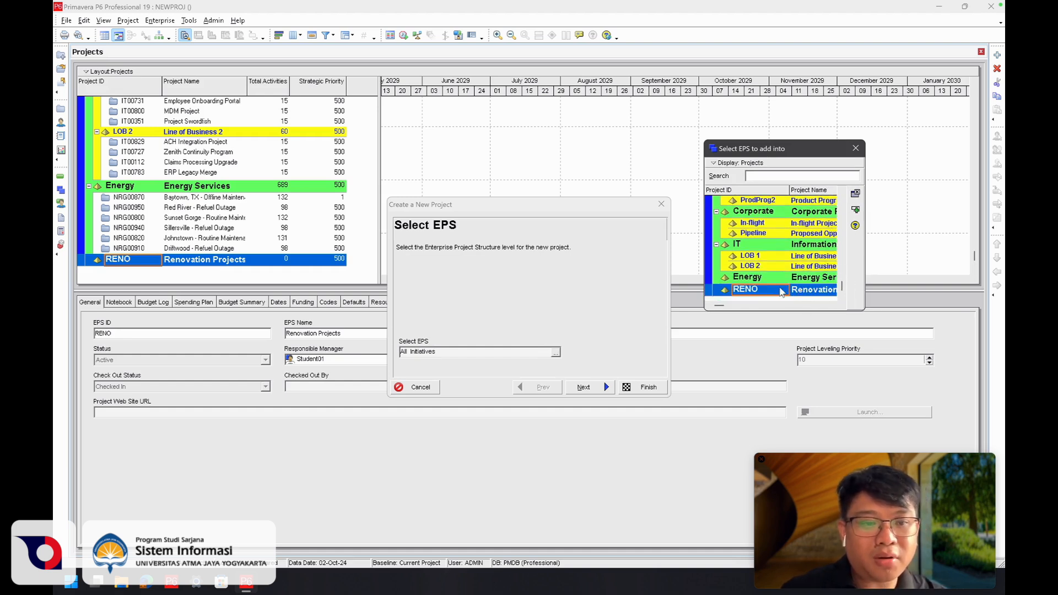
double_click(778, 291)
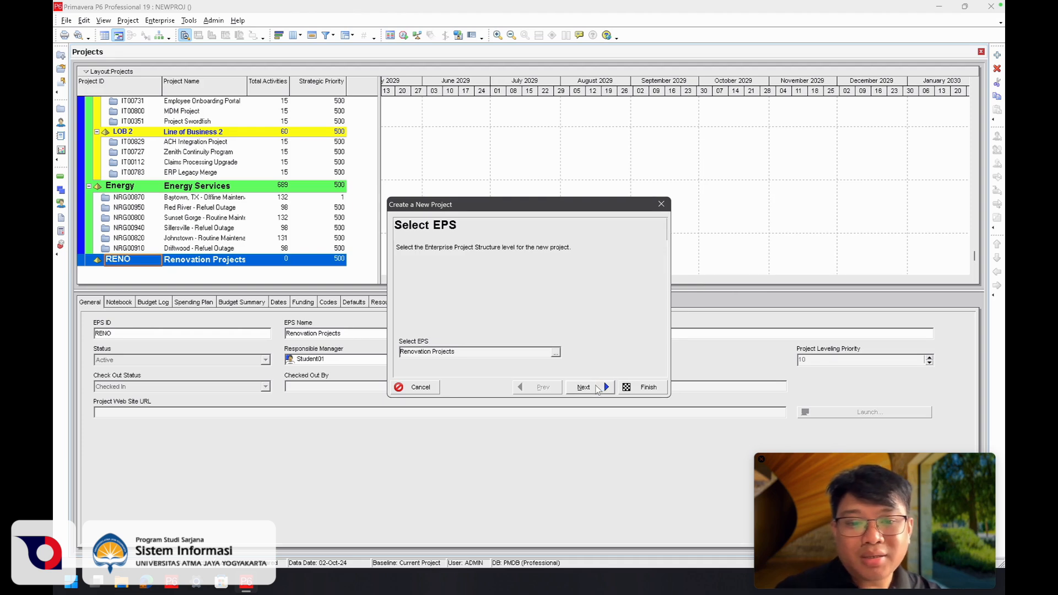
click(555, 352)
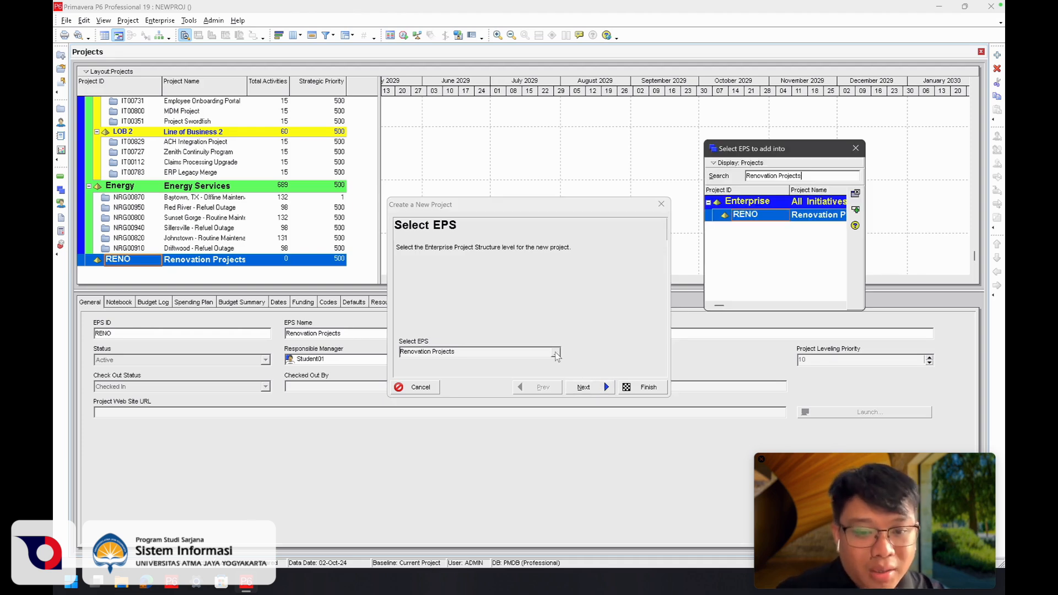
click(855, 211)
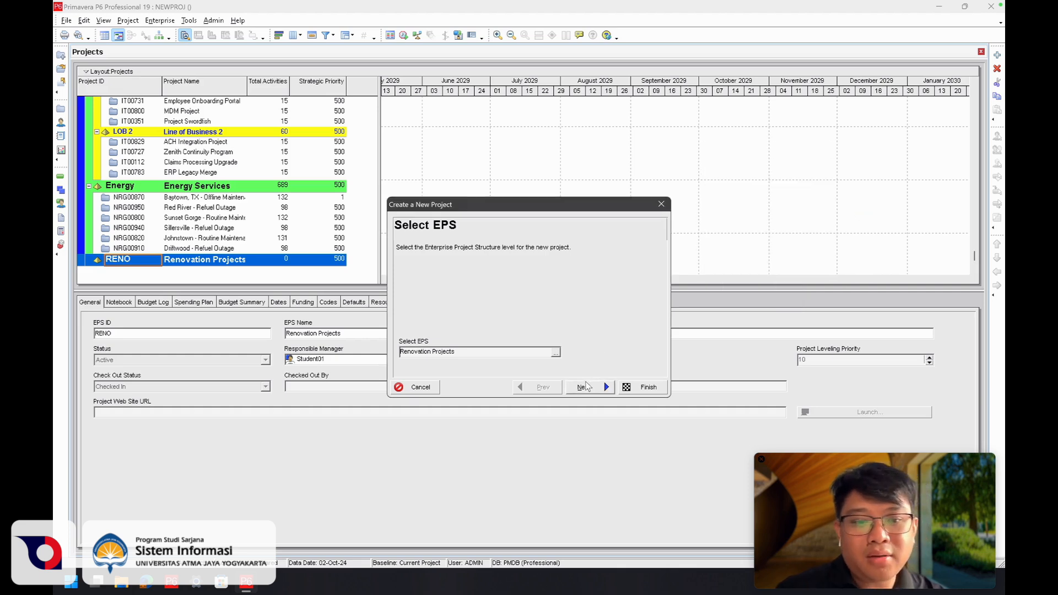
click(588, 388)
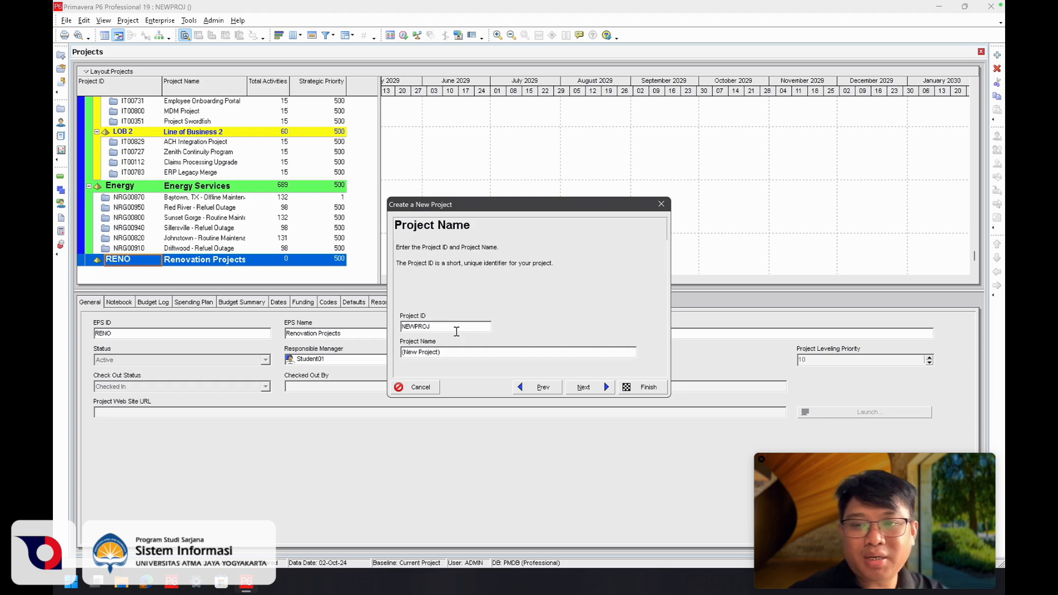
Copy the project ID pattern RENOxx-1 from the case study and set the new project's ID to RENO01-1
key(ctrl+Right)
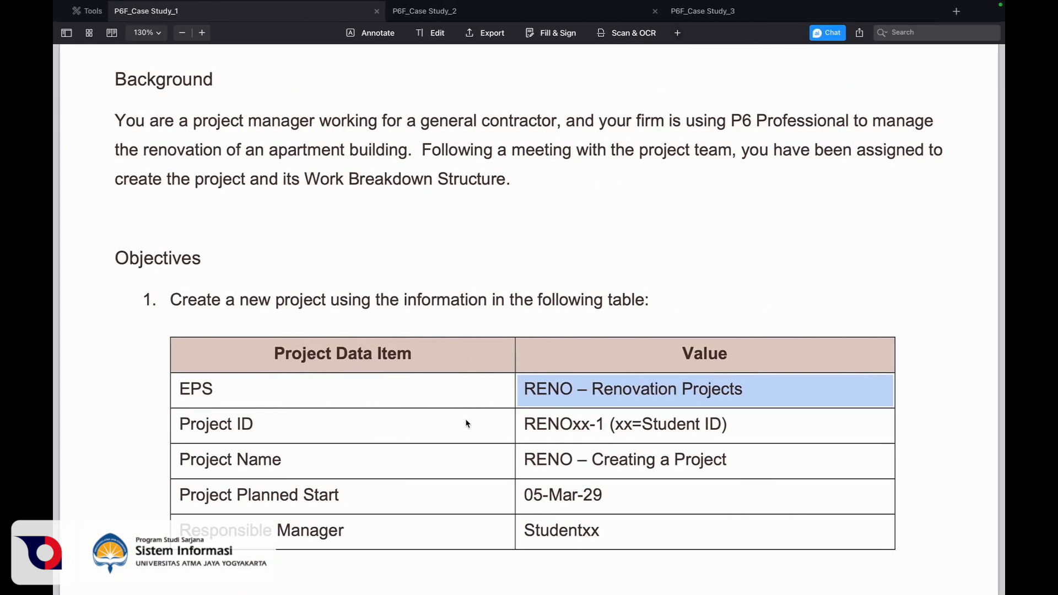
click(497, 432)
drag(528, 424, 599, 424)
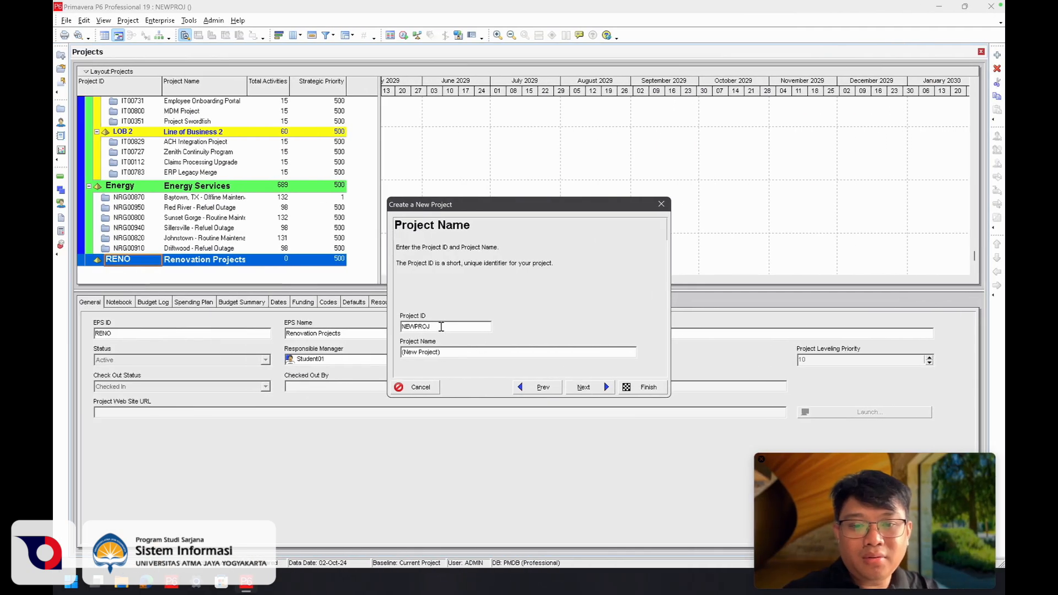
click(430, 326)
double_click(430, 326)
text(RENOxx-1)
click(425, 327)
key(BackSpace)
key(BackSpace)
text(01-1)
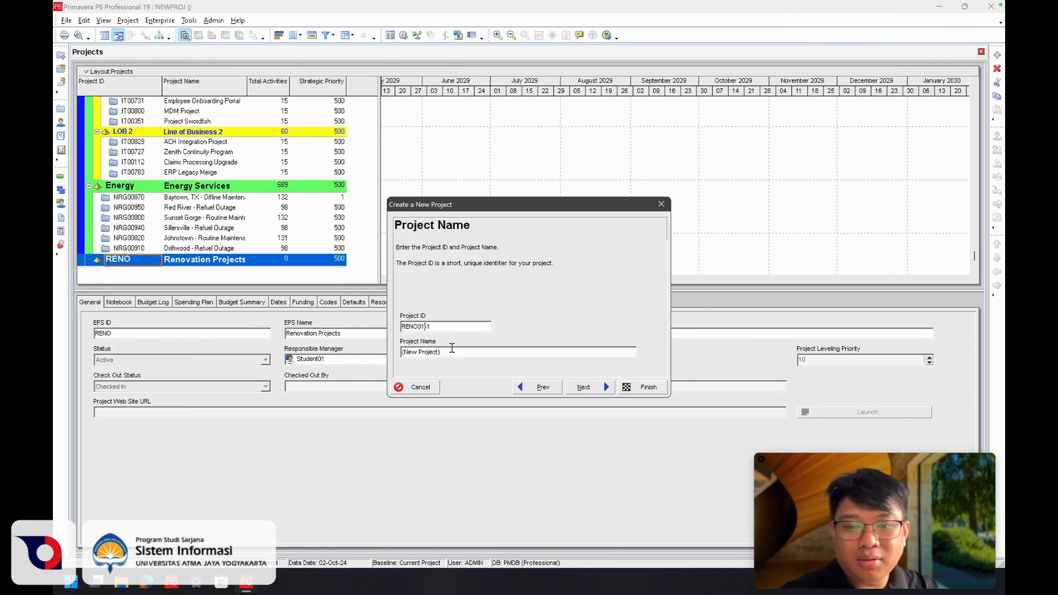
Copy the name Creating a Project from the case study table and use it as the new project's name
key(ctrl+Right)
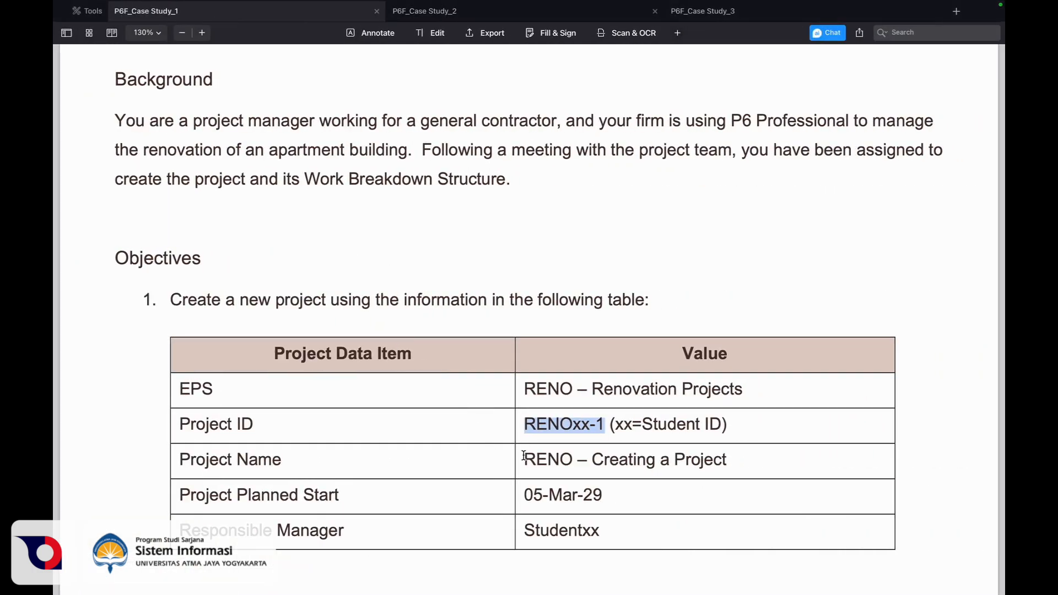
drag(524, 456, 719, 458)
click(625, 465)
drag(593, 459, 729, 456)
key(ctrl+c)
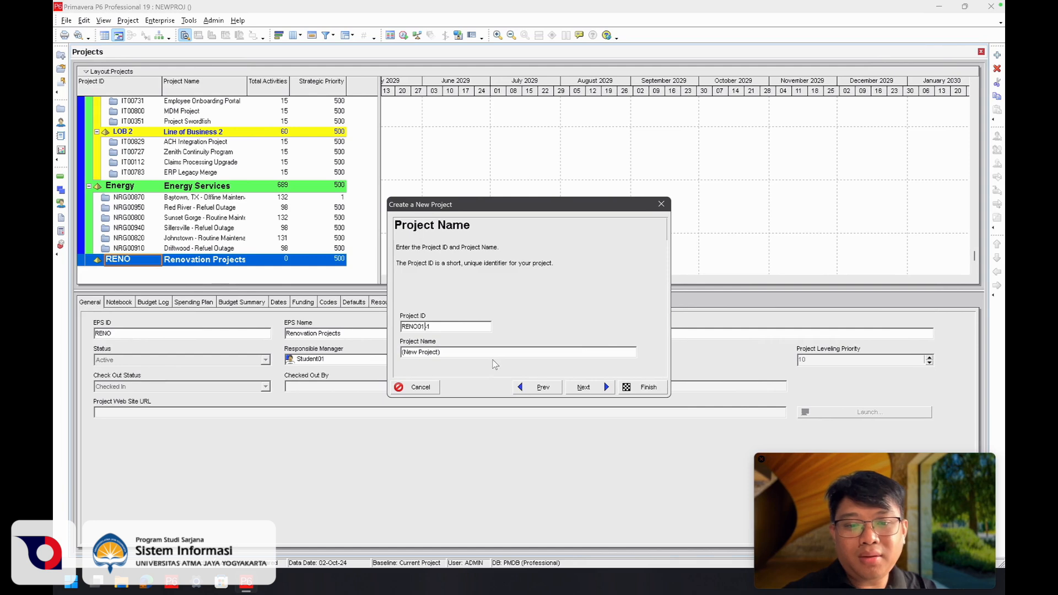
drag(441, 352, 388, 353)
key(ctrl+v)
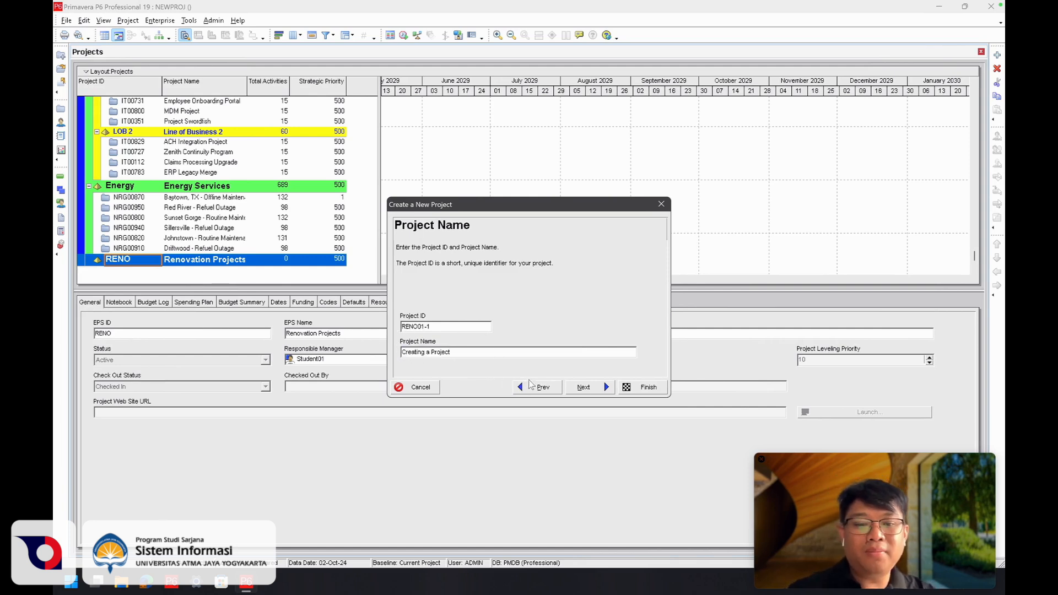
click(582, 388)
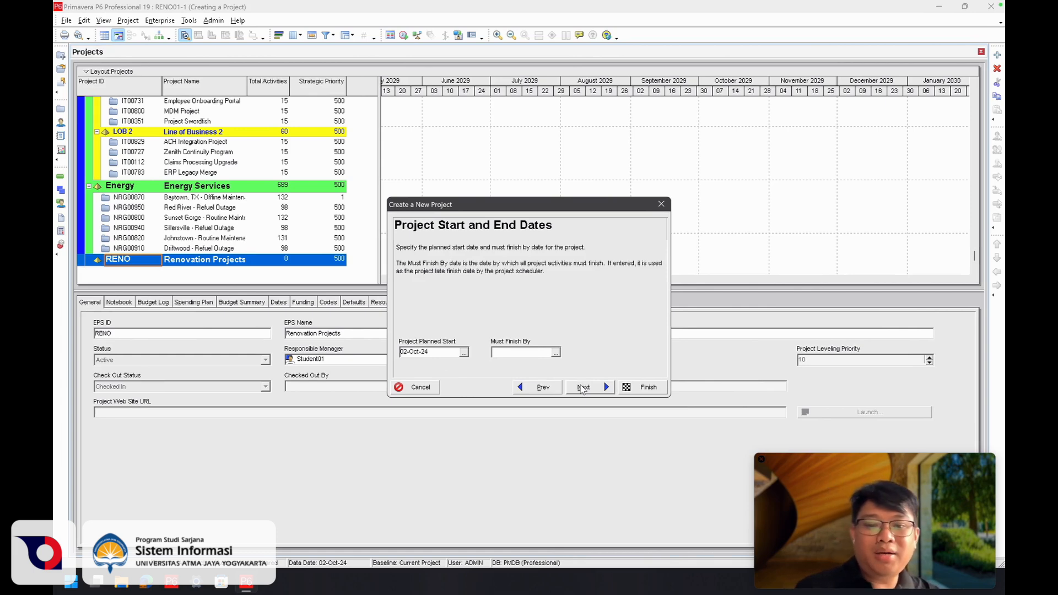
Look up the planned start in the case study and set the Project Planned Start to 05-Mar-29
key(ctrl+Right)
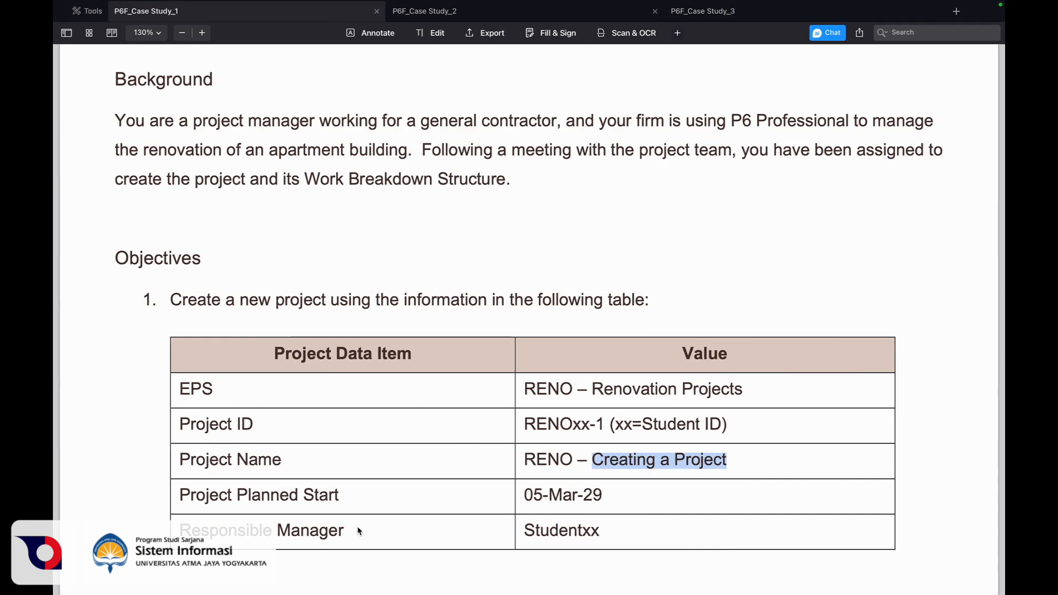
key(ctrl+Left)
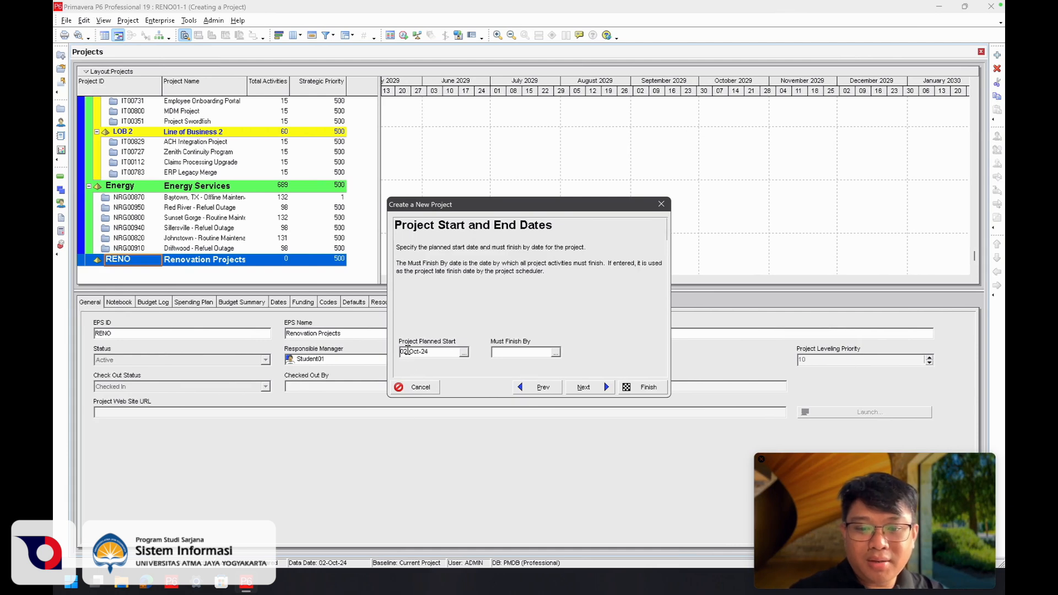
double_click(403, 351)
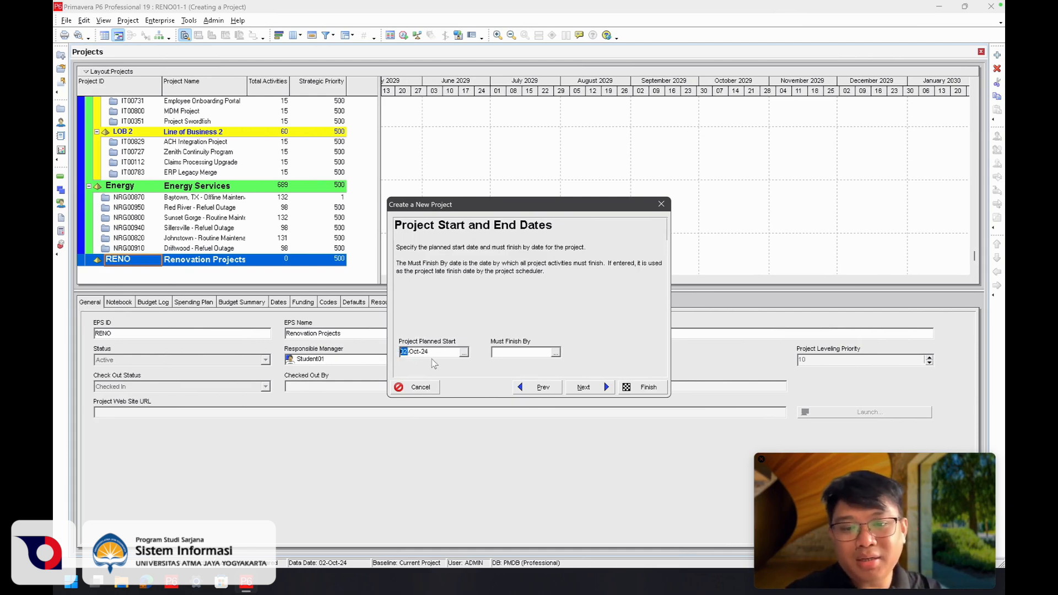
text(05-)
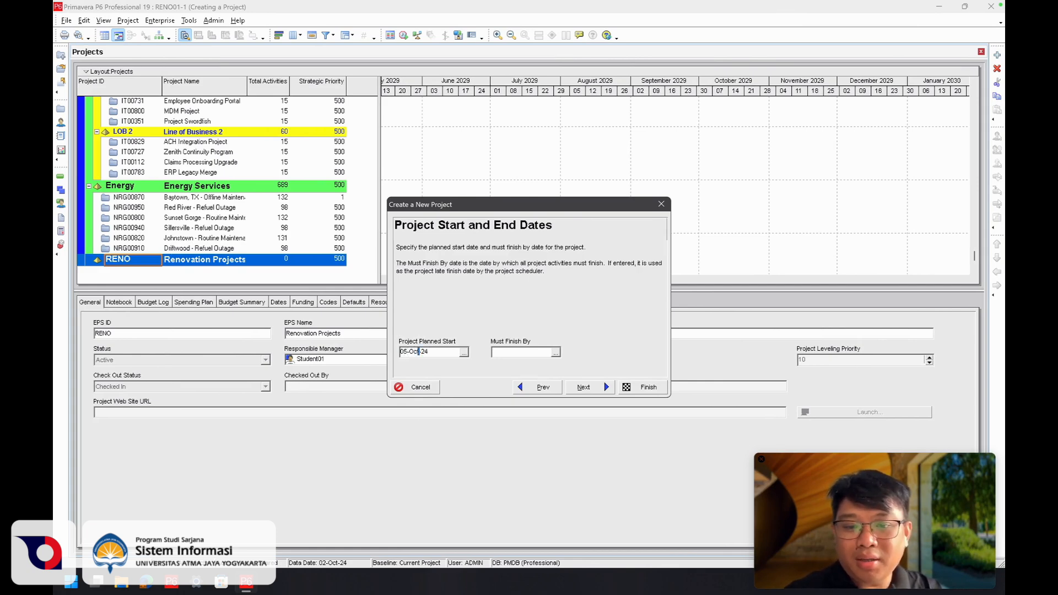
text(Mar)
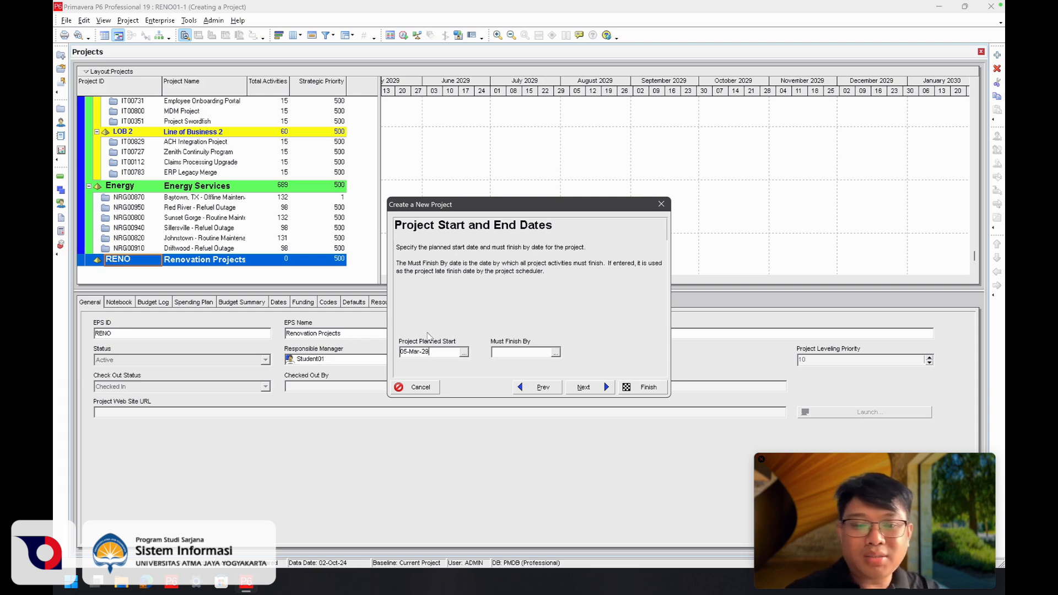
Review the planned start date in the calendar picker, keeping 5 March 2029 as the chosen day
click(464, 352)
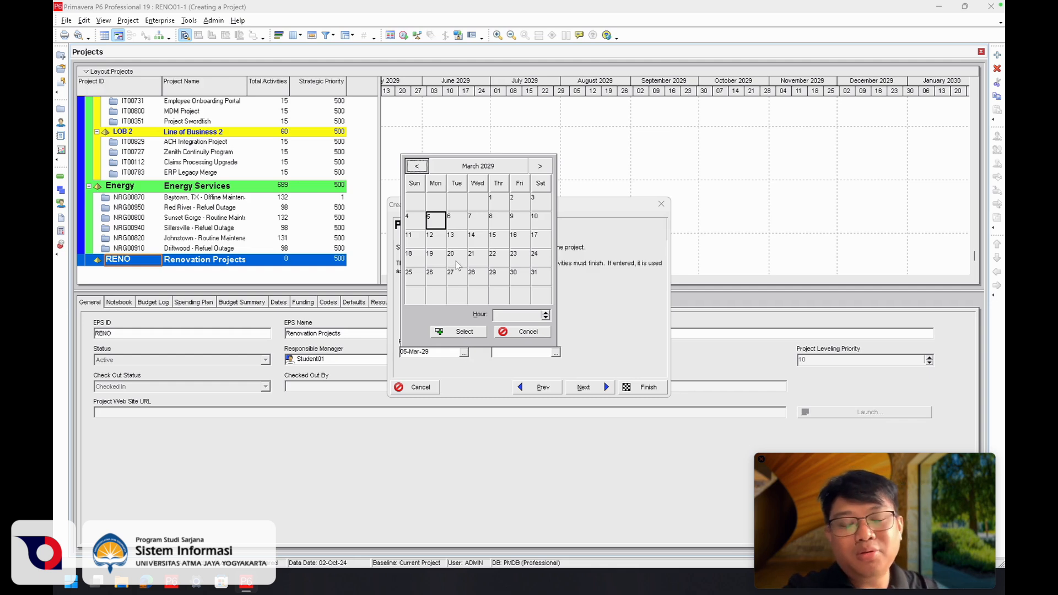
click(474, 167)
click(474, 167)
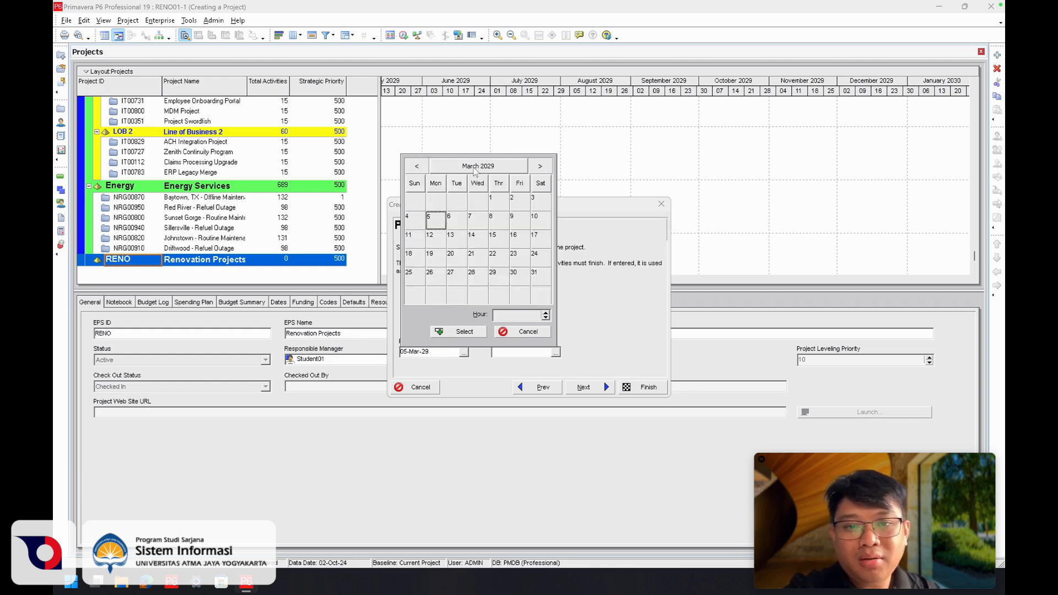
click(475, 167)
click(475, 168)
click(475, 167)
click(527, 191)
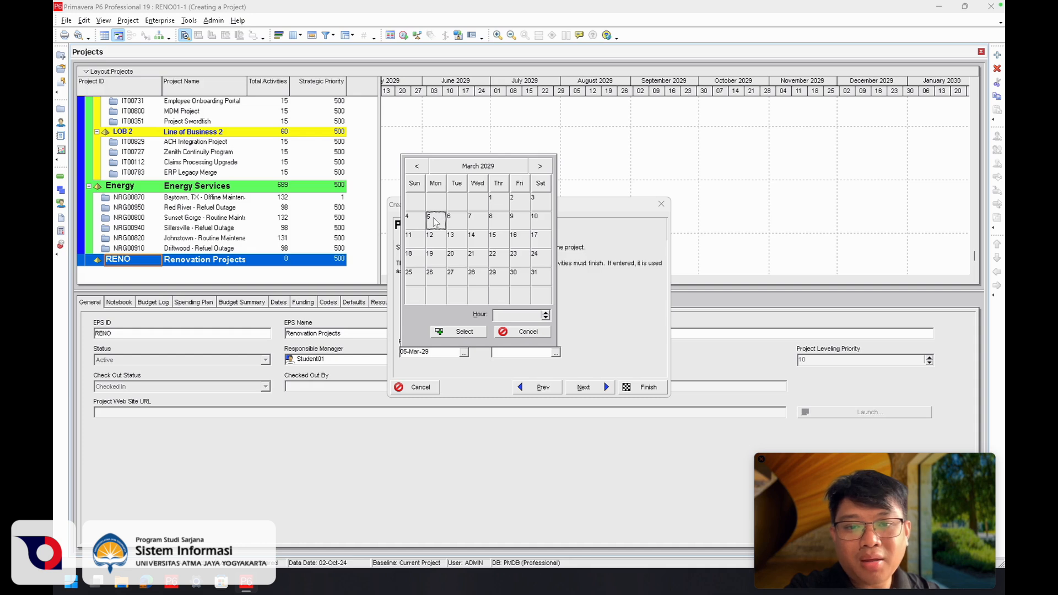
click(460, 331)
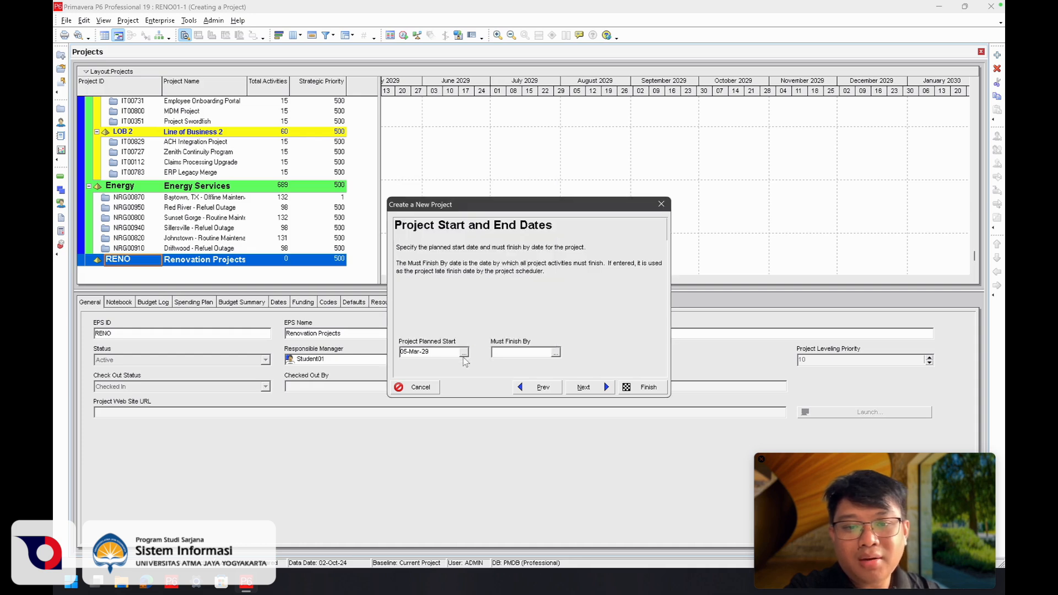
click(463, 352)
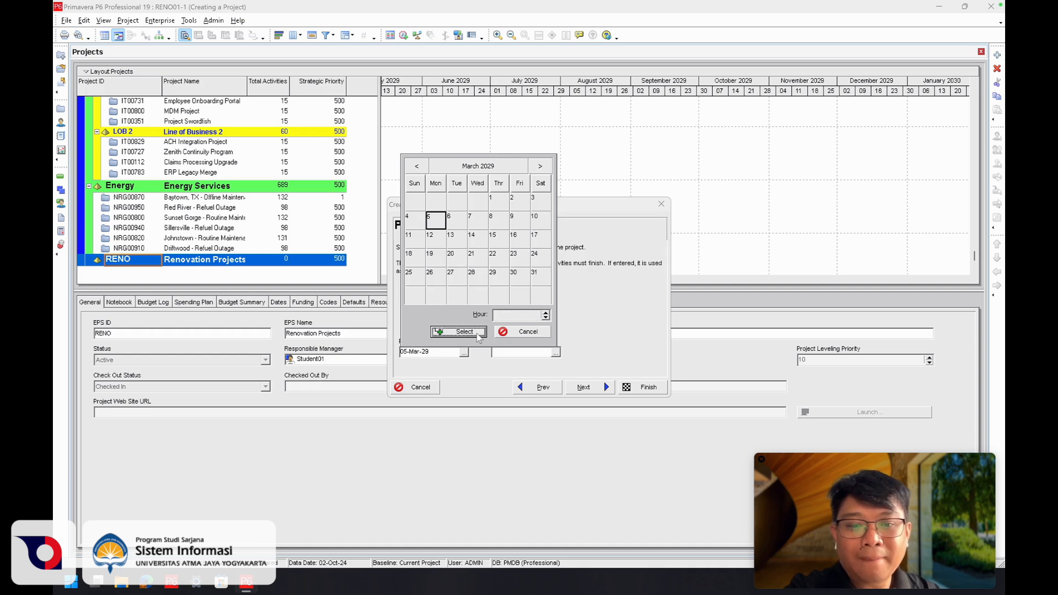
click(520, 335)
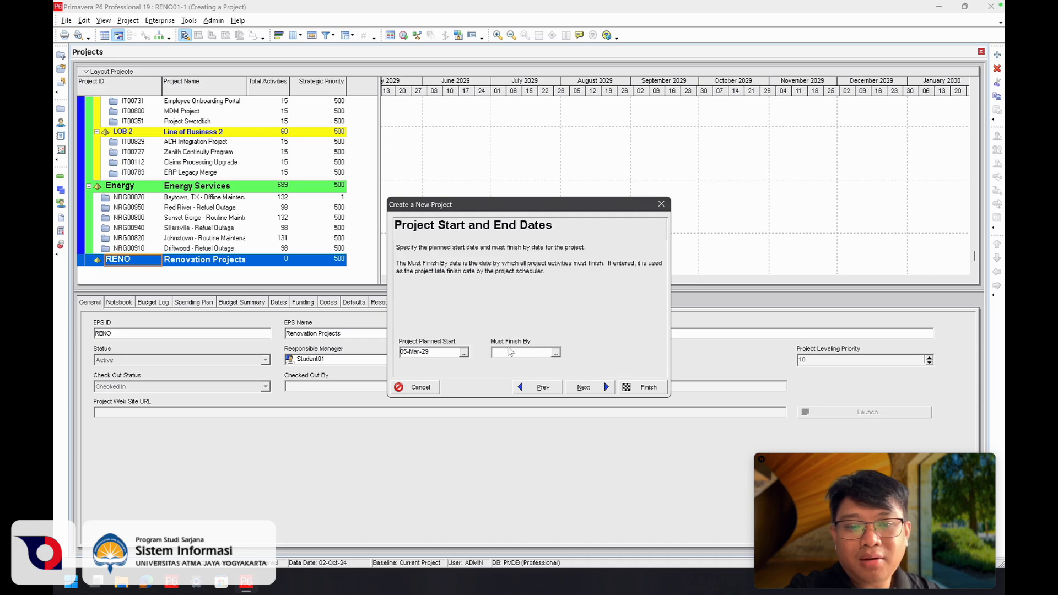
Check the case study, leave the Must Finish By date blank, and accept Student01 as the responsible manager
key(ctrl+Right)
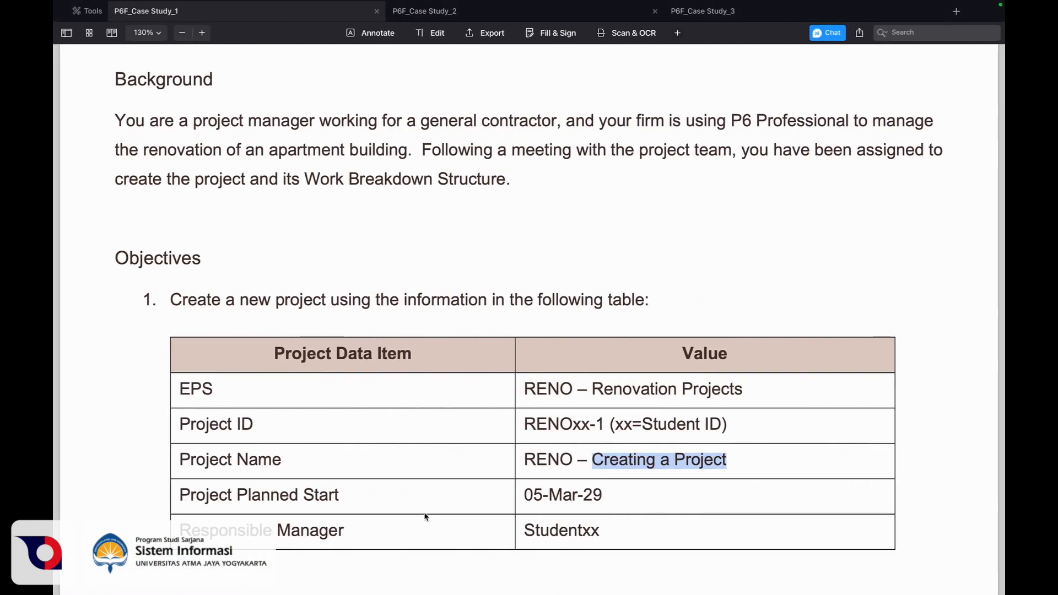
key(ctrl+Left)
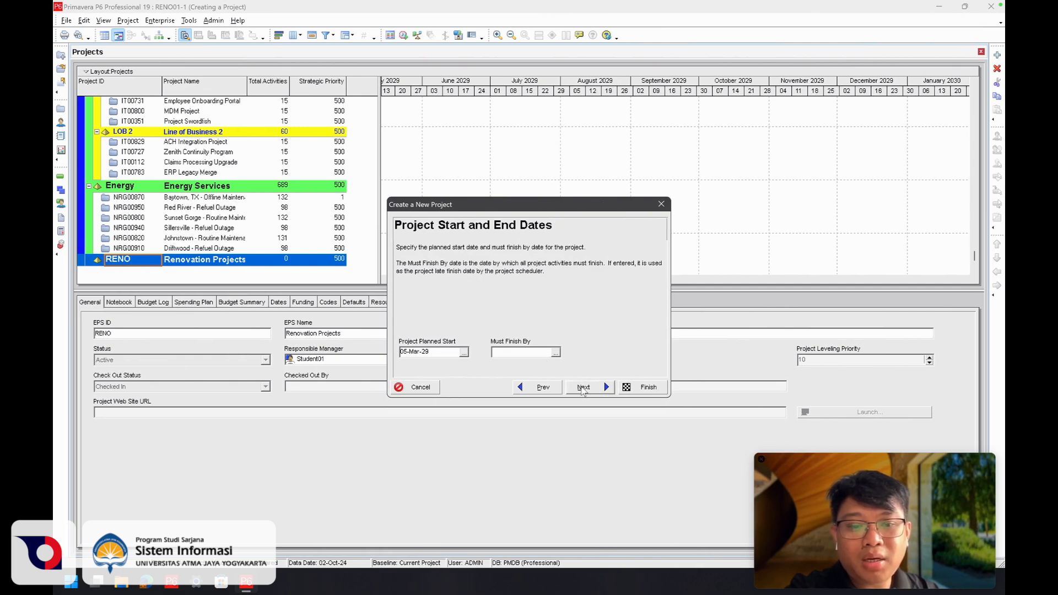
click(582, 387)
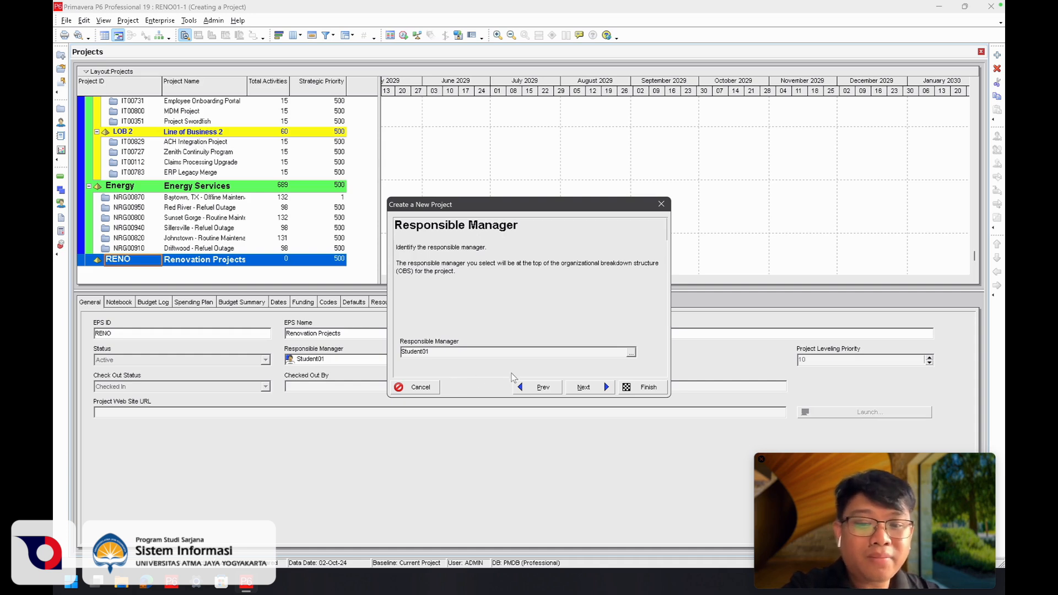
click(582, 388)
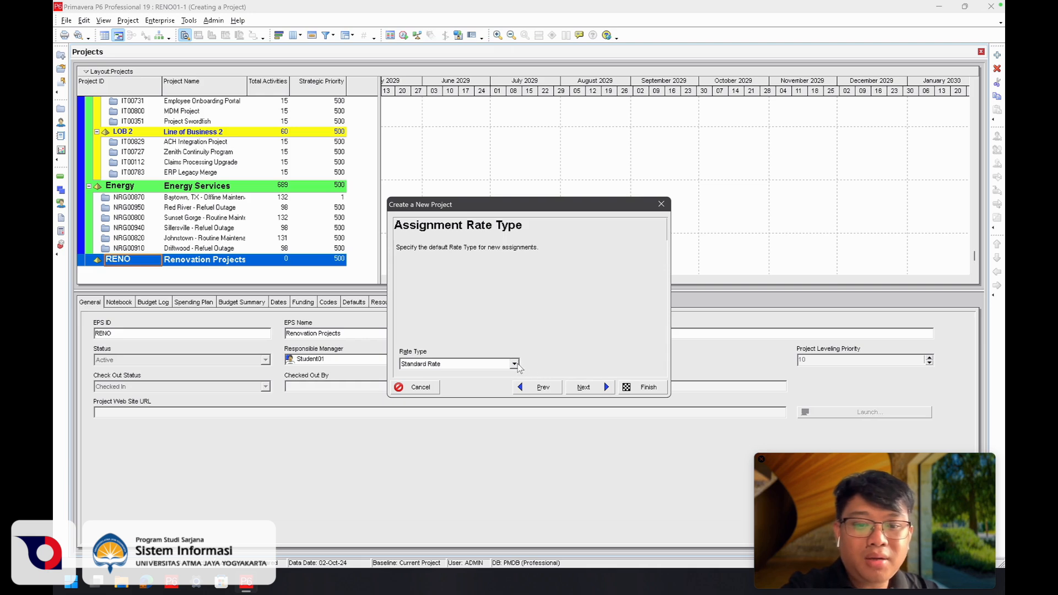
Keep Standard Rate as the default rate type for new assignments and finish creating the project
click(514, 364)
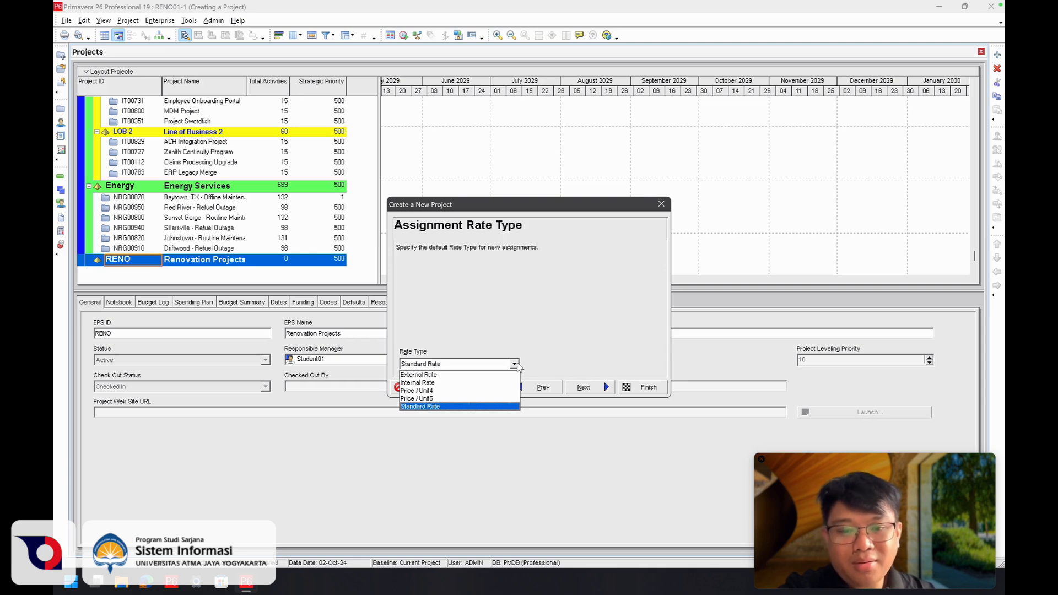
click(537, 355)
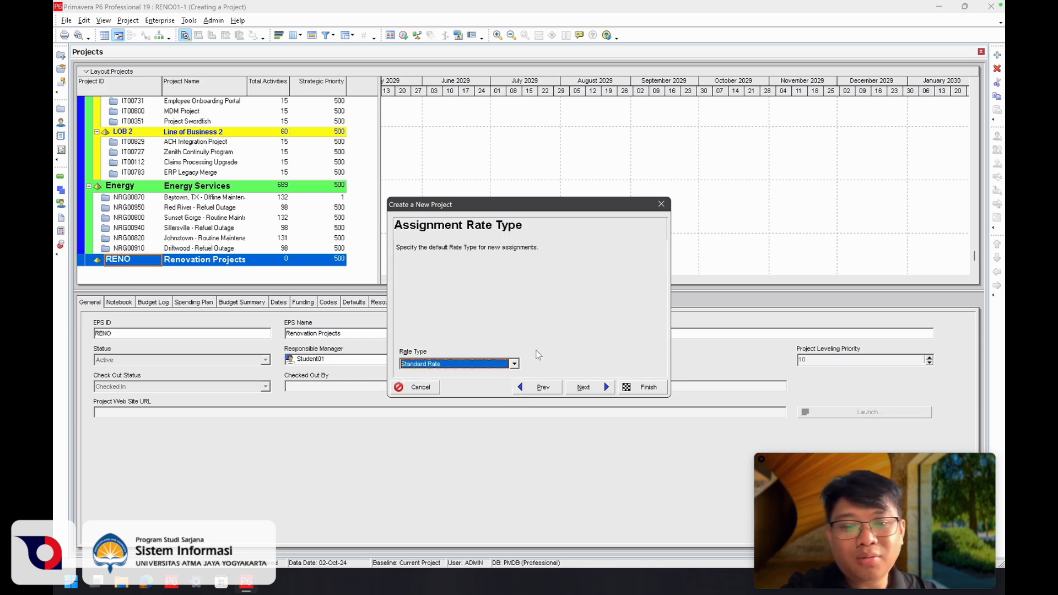
click(584, 387)
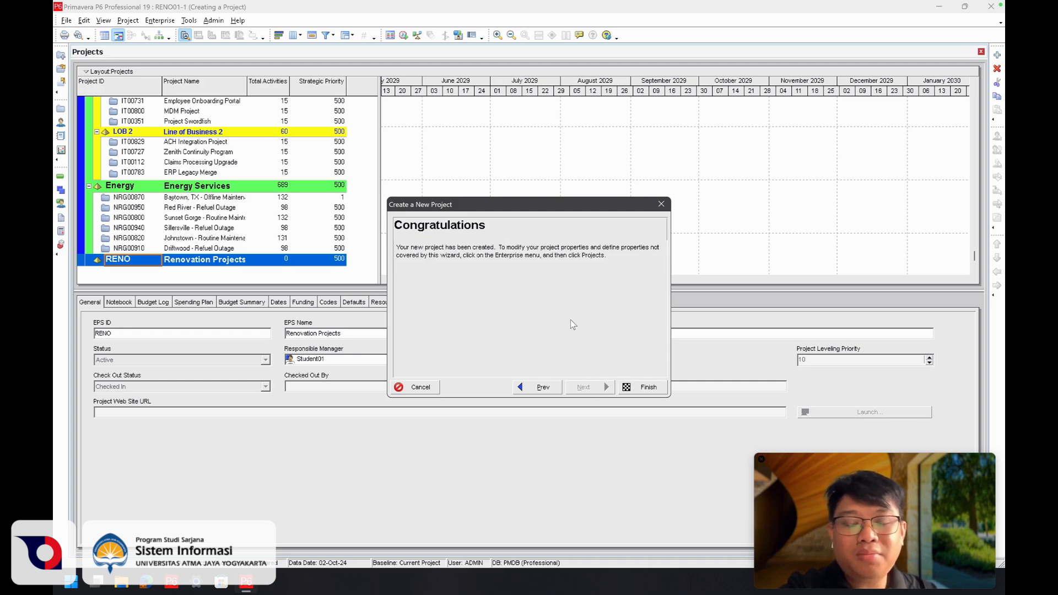
click(634, 385)
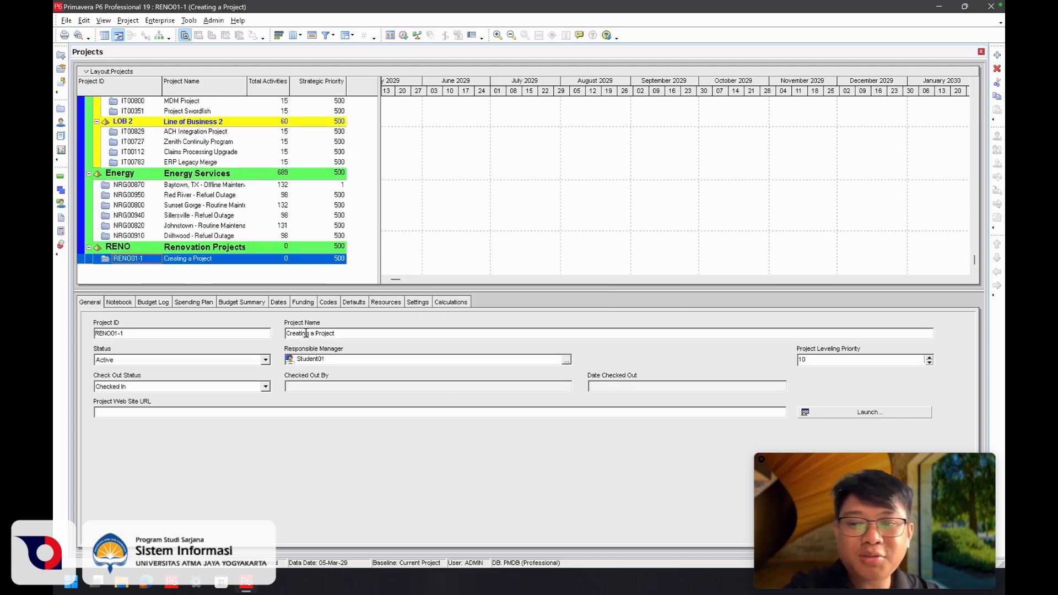
Open the new project RENO01-1 under the RENO node to show its activities
click(191, 260)
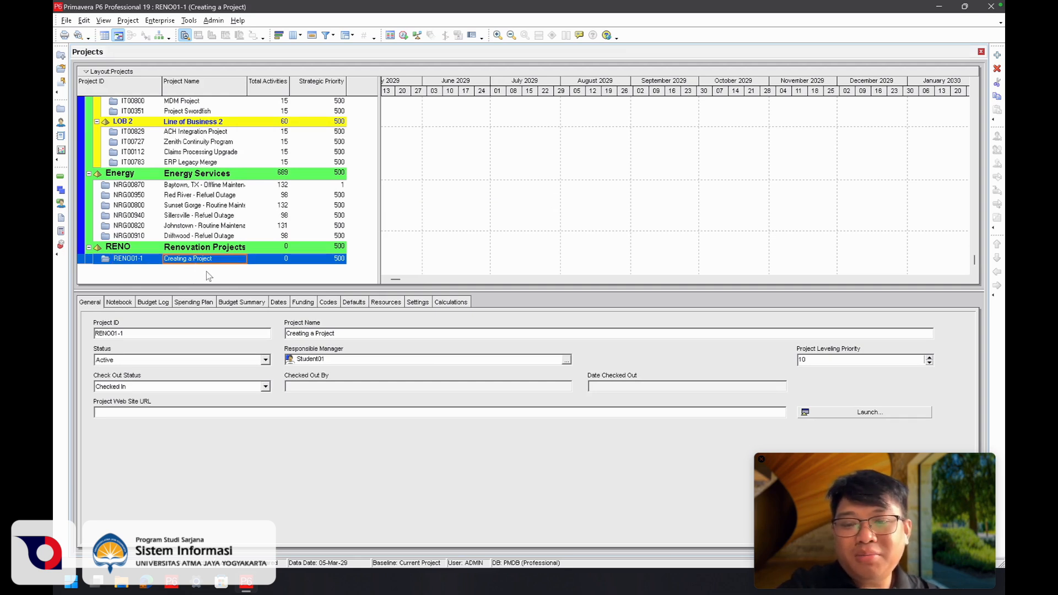
click(153, 260)
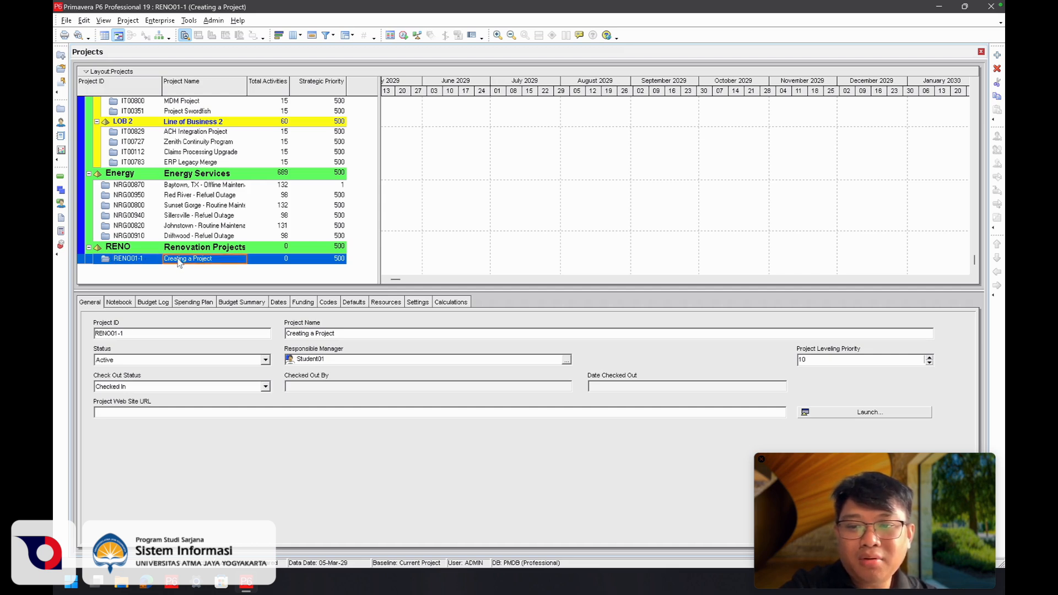
right_click(147, 263)
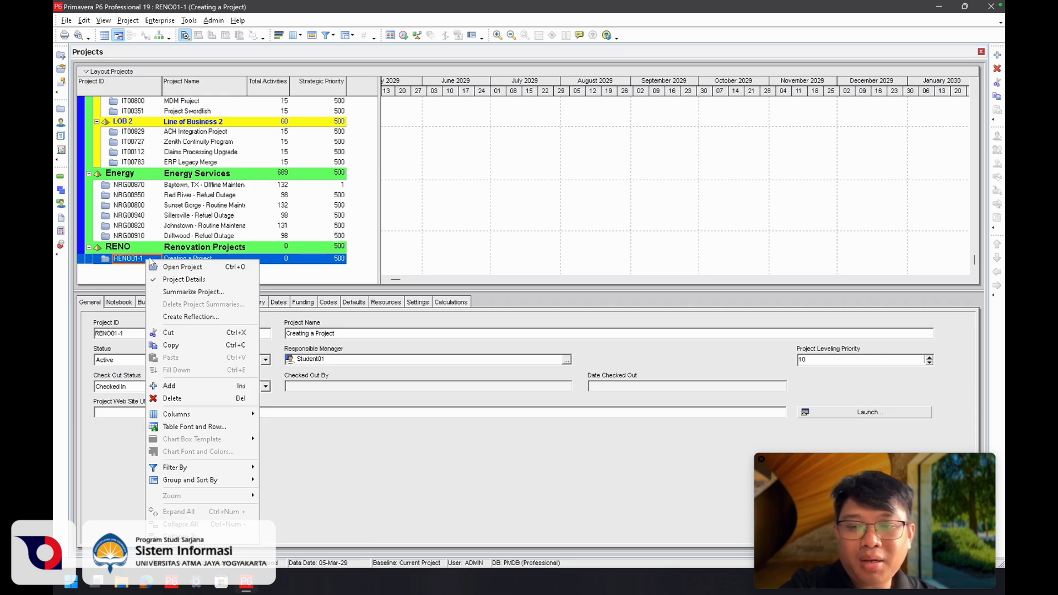
click(166, 267)
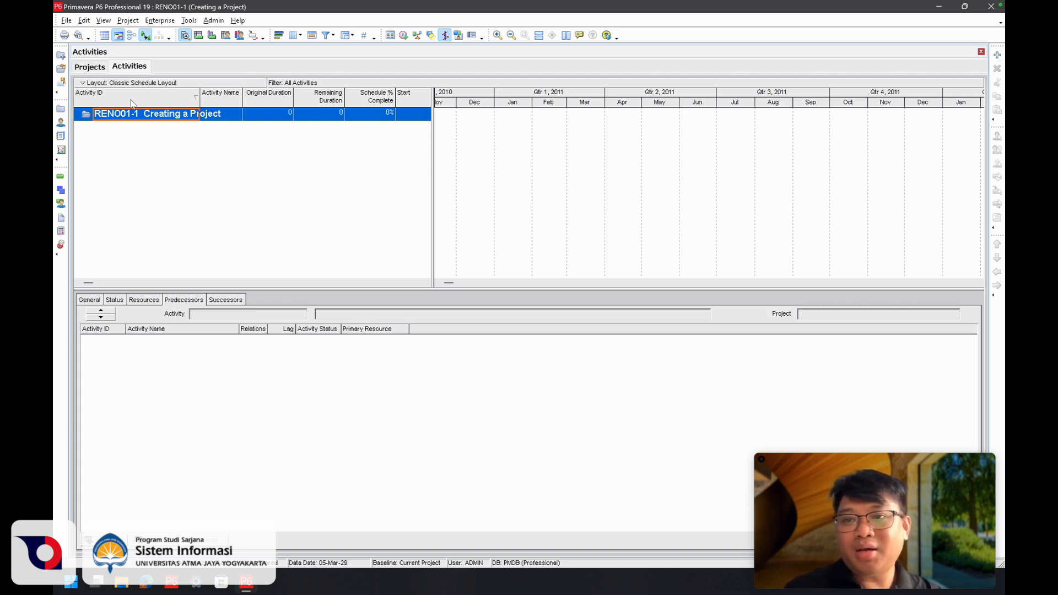
Return to the project list and check the status options for RENO01-1, keeping Active
click(94, 69)
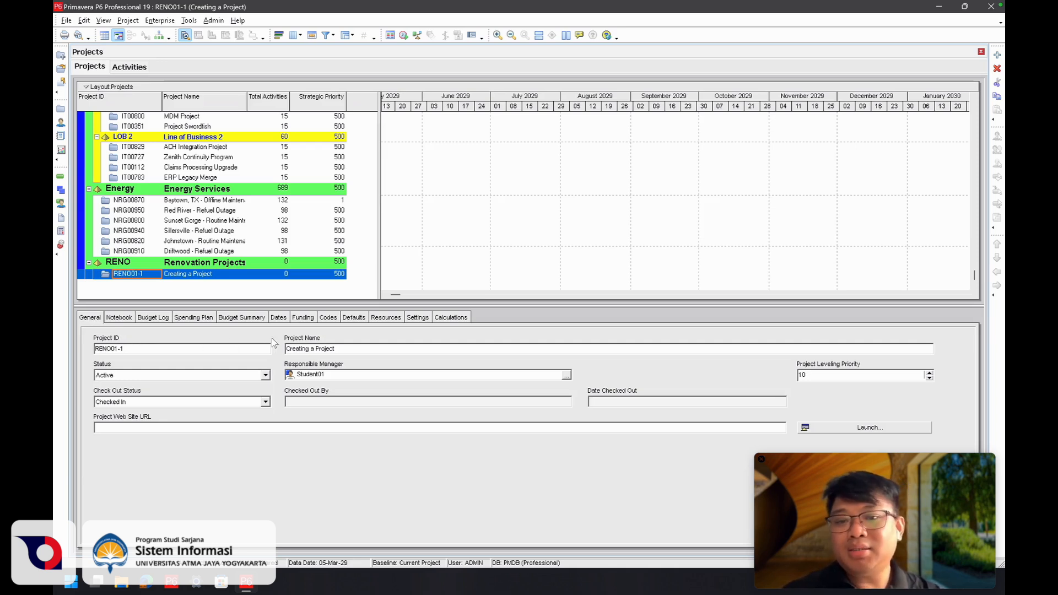
click(265, 375)
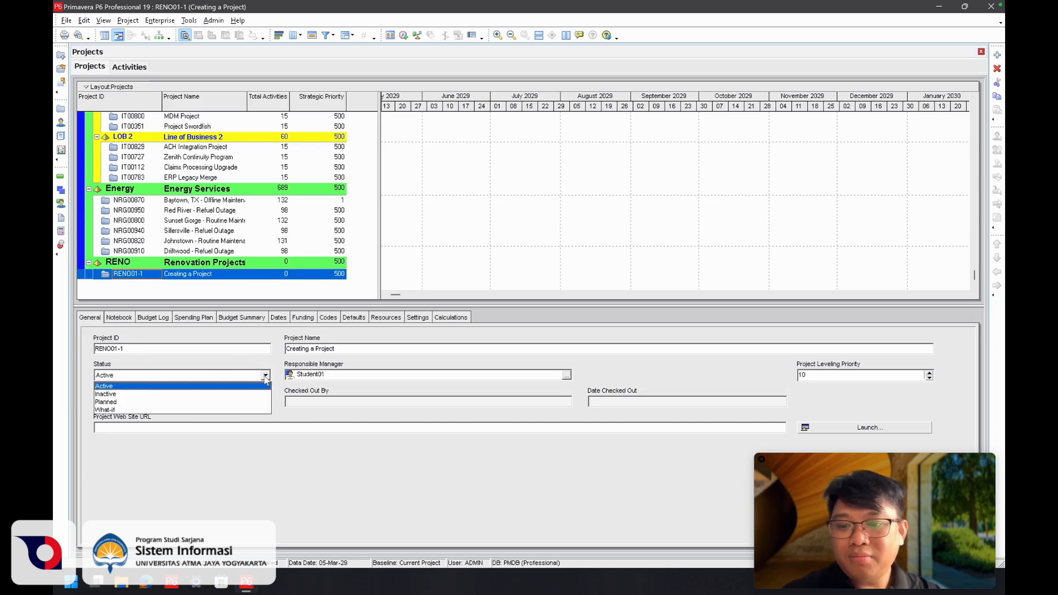
click(265, 376)
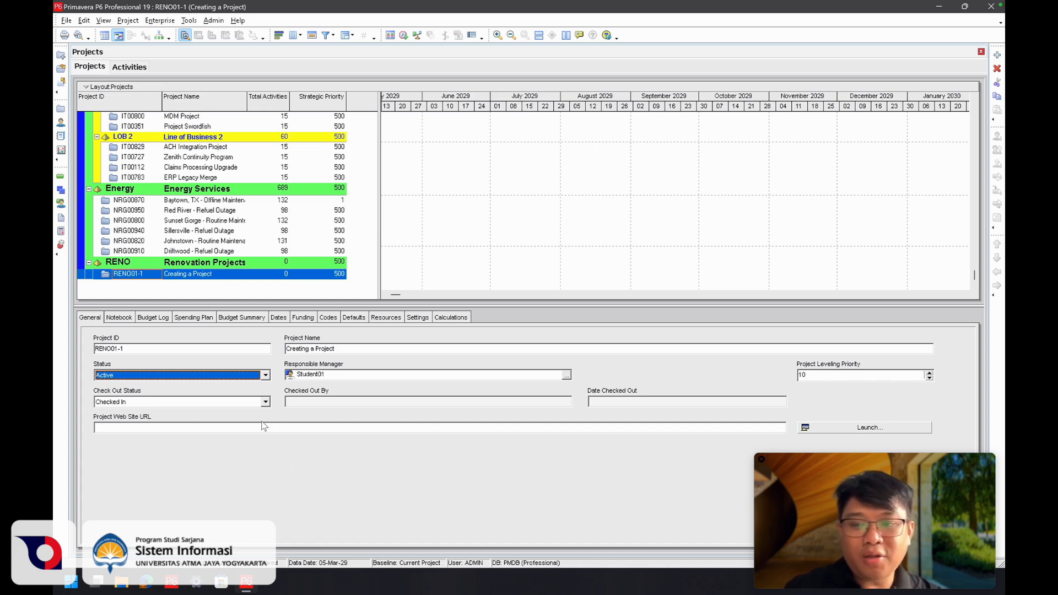
Review the project's notebook, budget log, spending plan, budget summary, dates, funding and codes details
click(123, 321)
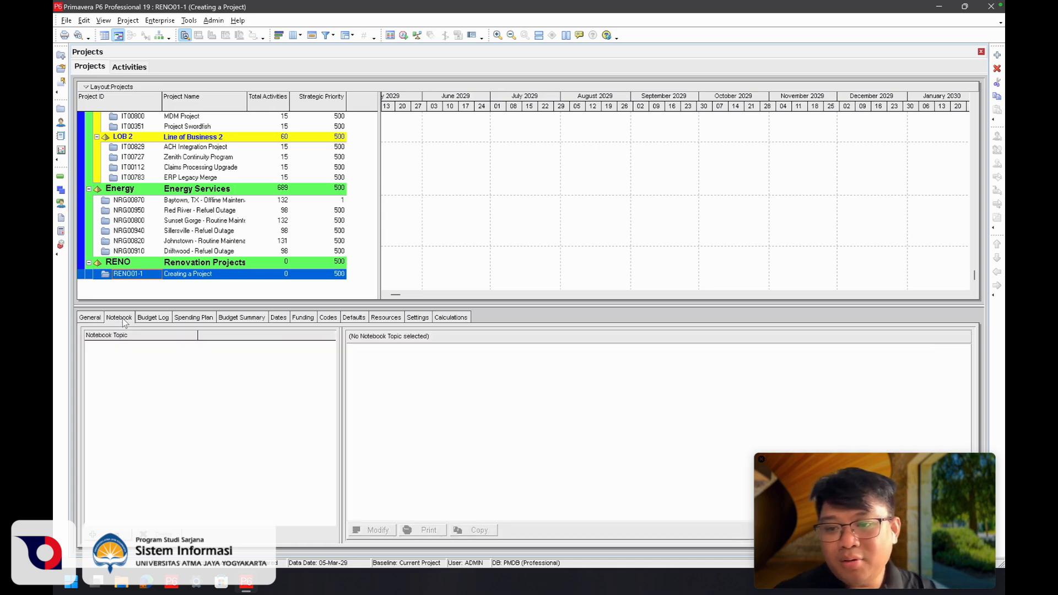
click(148, 320)
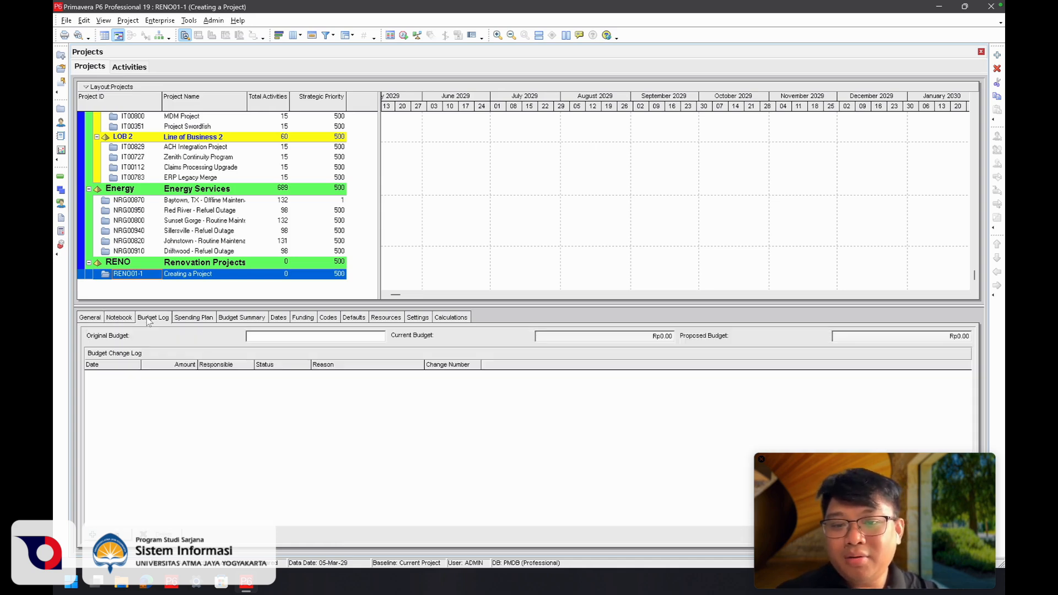
click(181, 320)
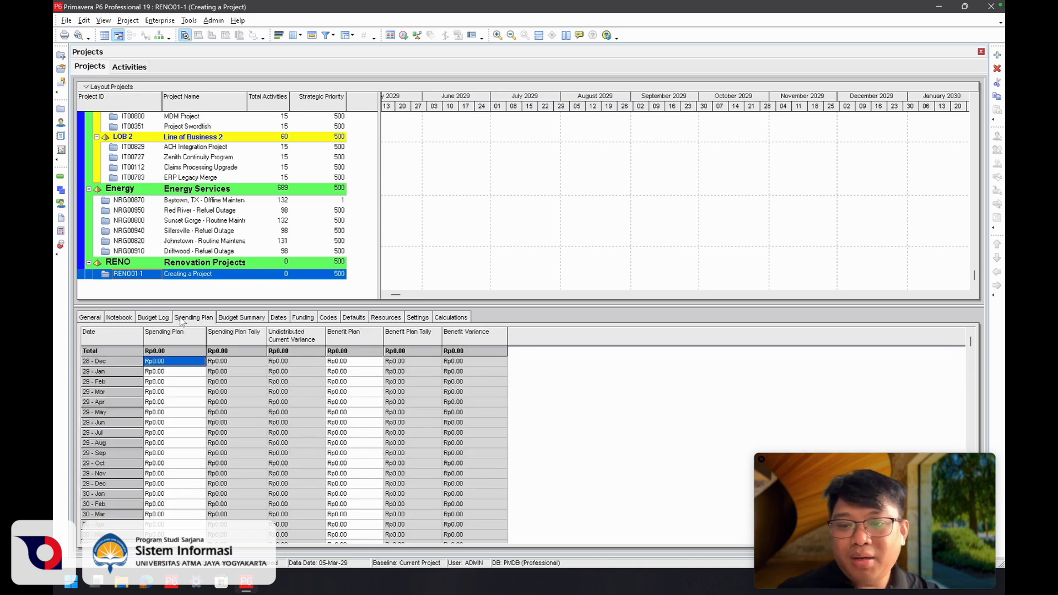
click(242, 318)
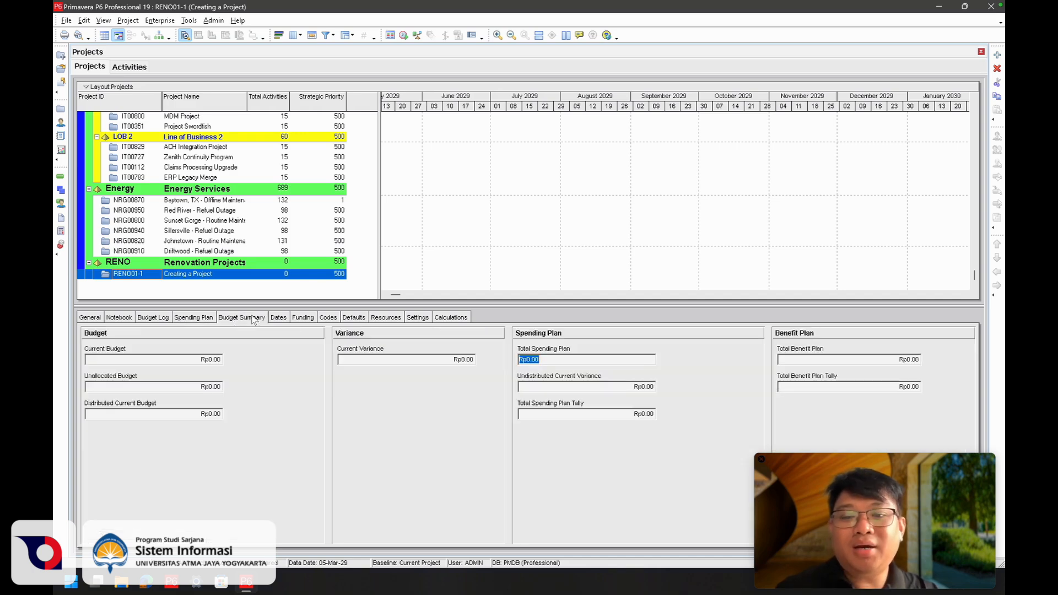
click(284, 320)
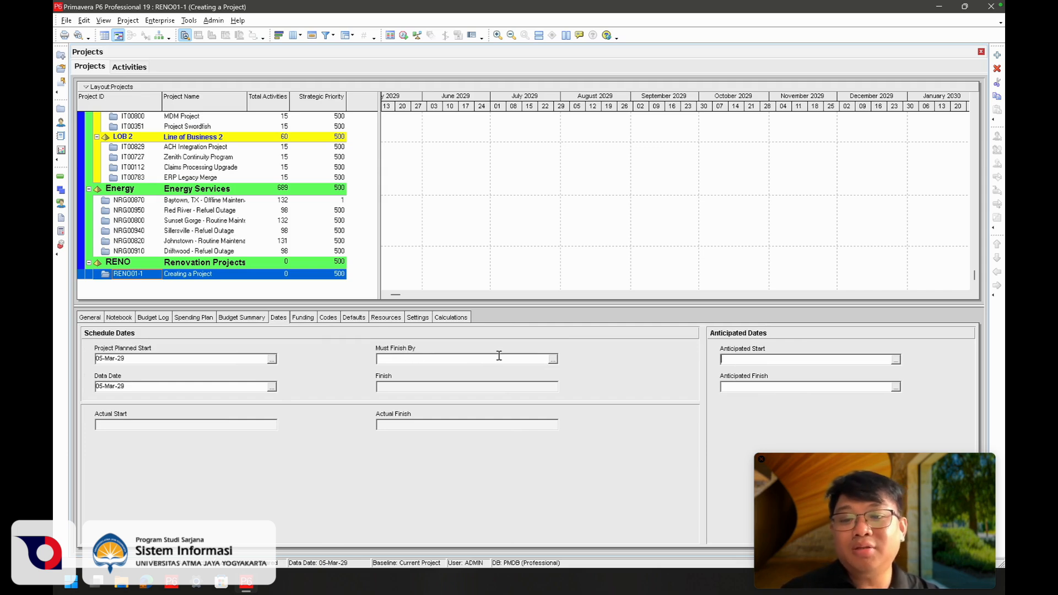
click(306, 320)
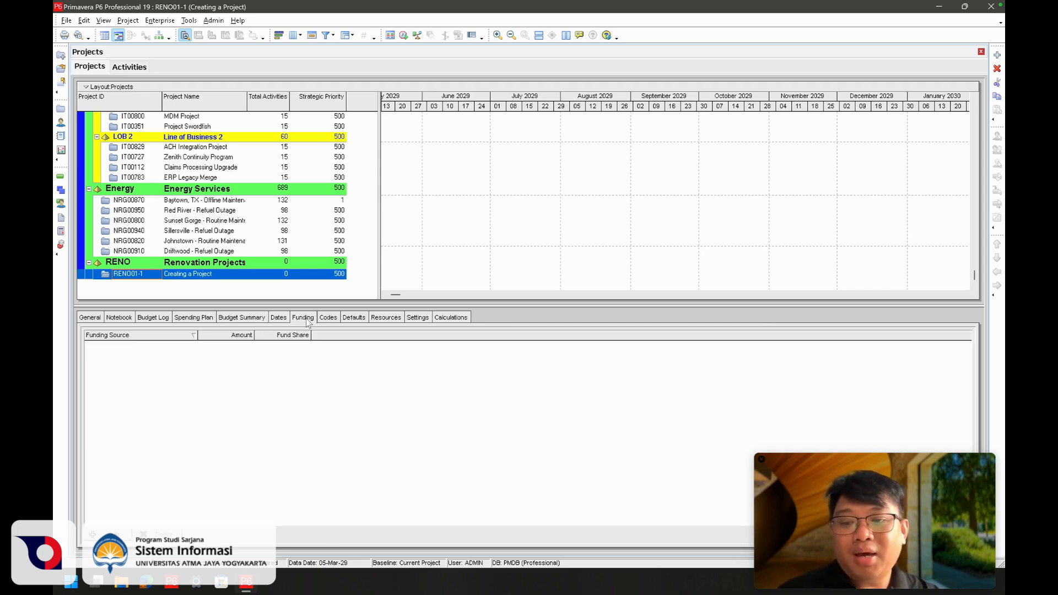
click(326, 321)
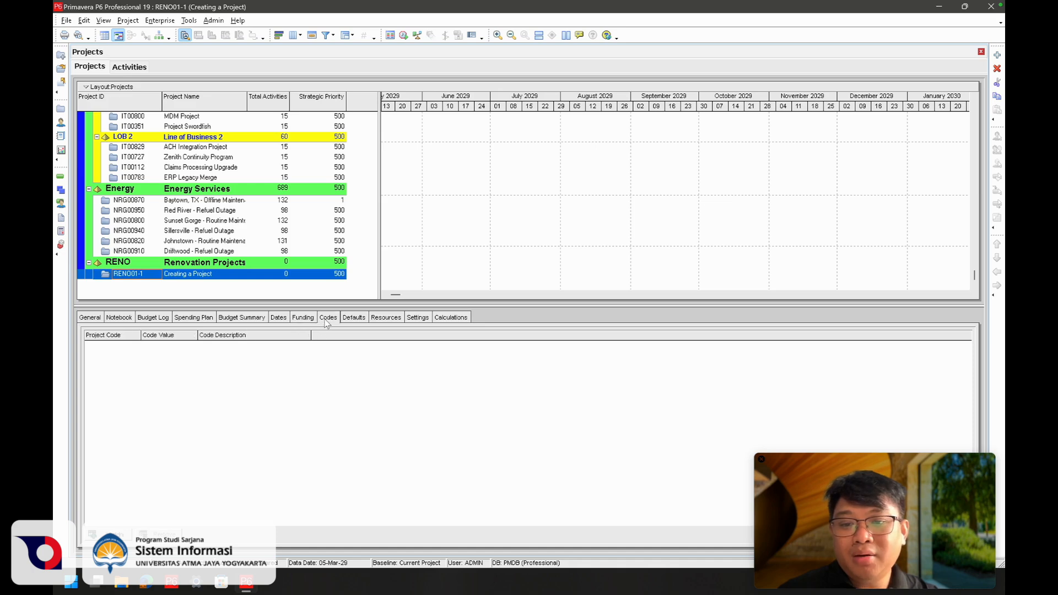
Examine the project's activity defaults, resource rate type options, general settings and calculation options, keeping Standard Rate
click(356, 318)
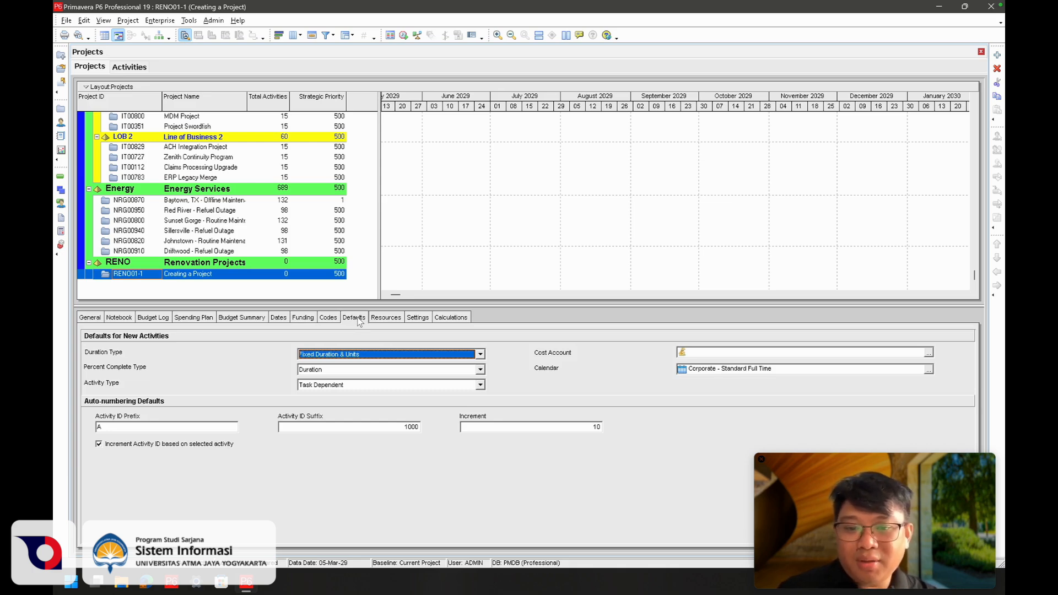
click(385, 318)
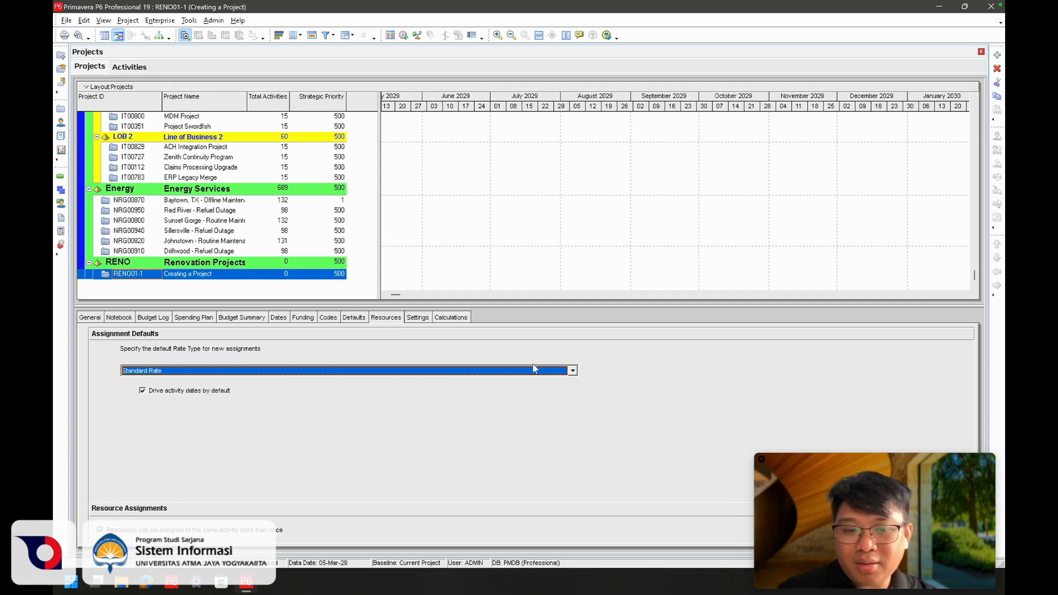
click(552, 372)
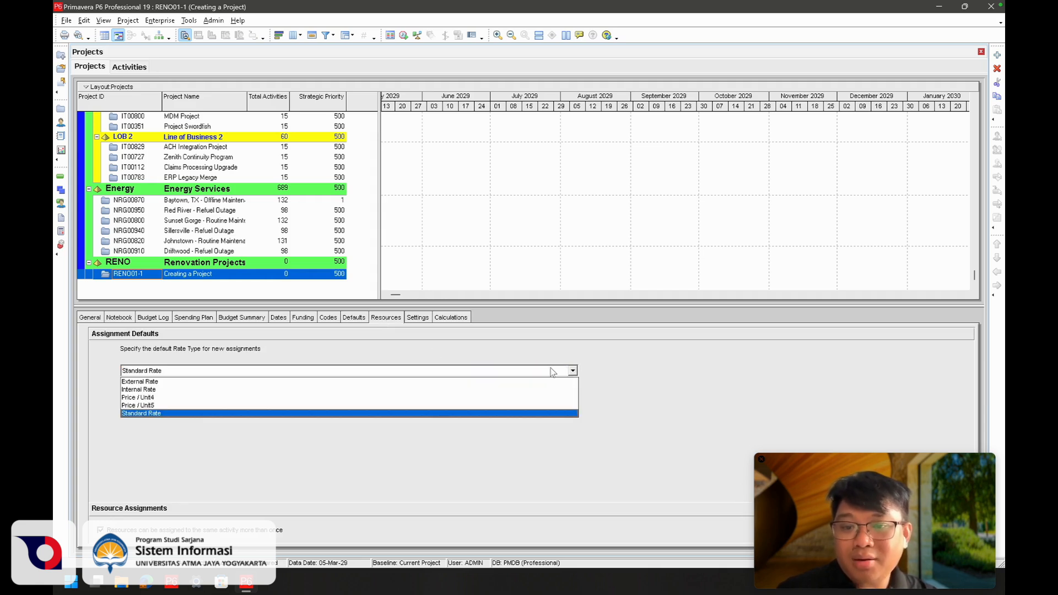
click(537, 359)
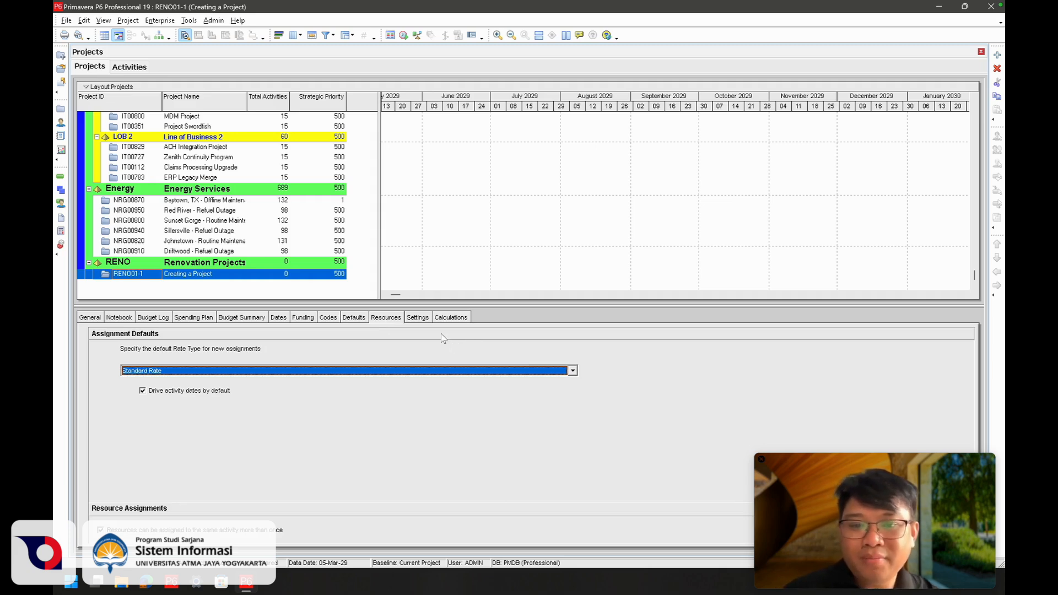
click(417, 318)
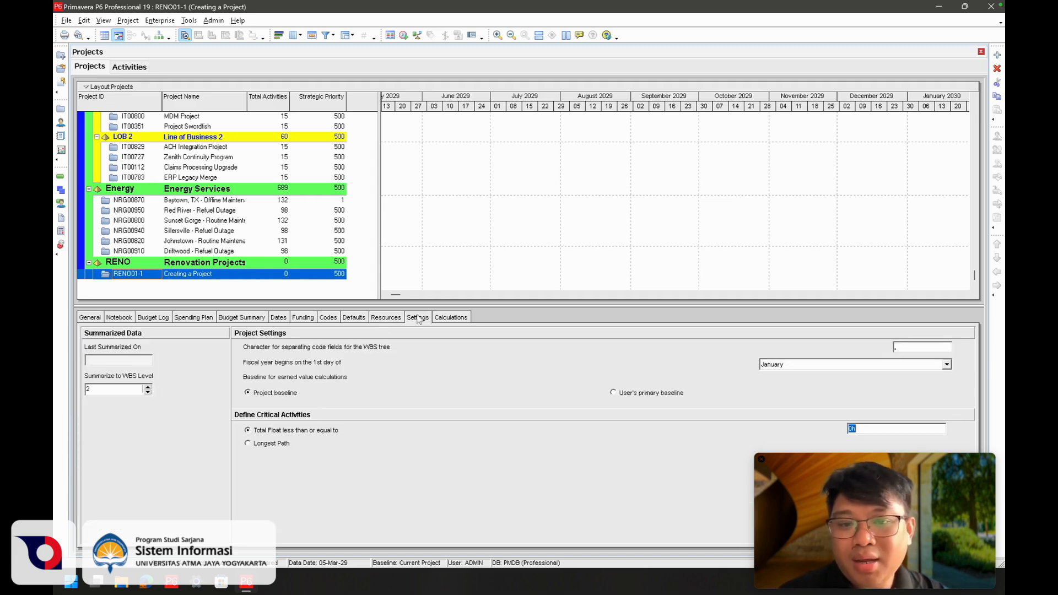
click(450, 317)
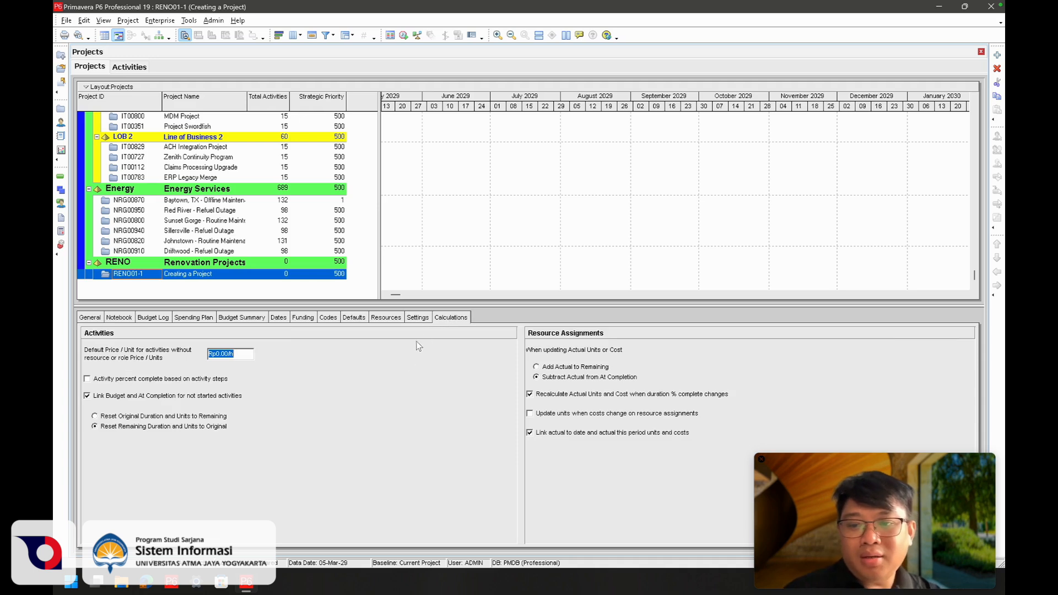